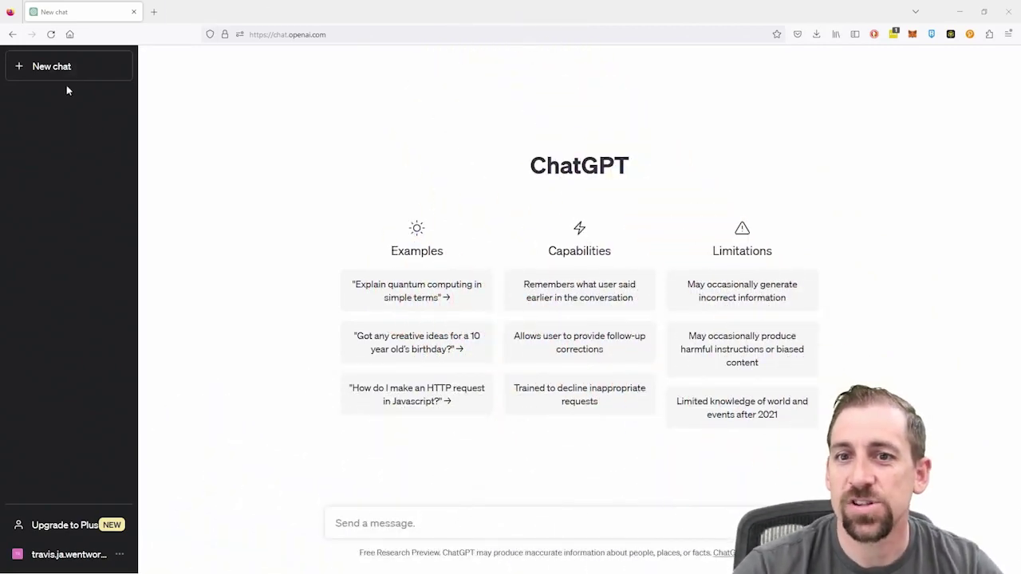
In a new chat, ask for an exam question for a network infrastructure and IT test covering subnetting and valid IP addresses
left_click(51, 69)
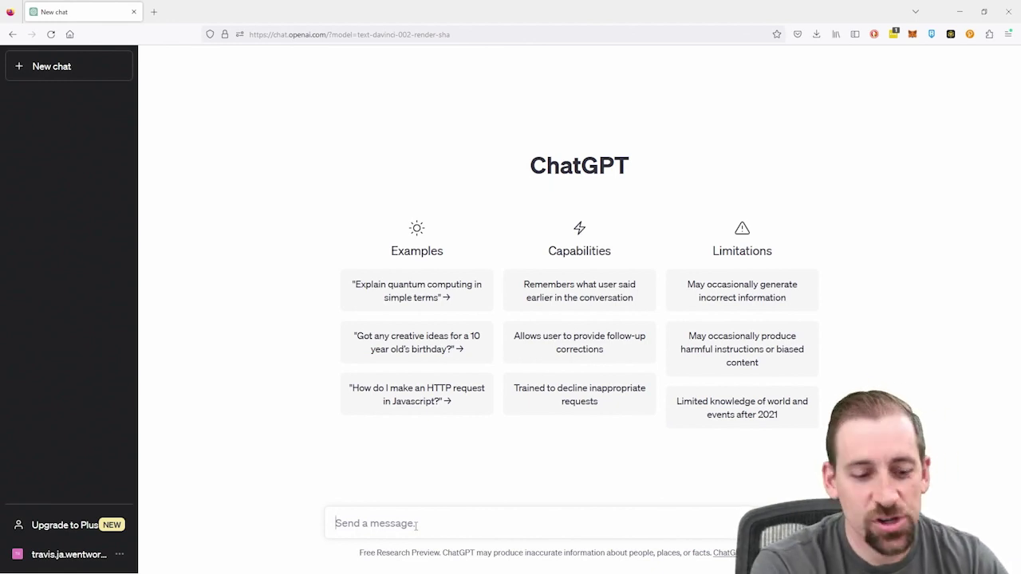
type("build")
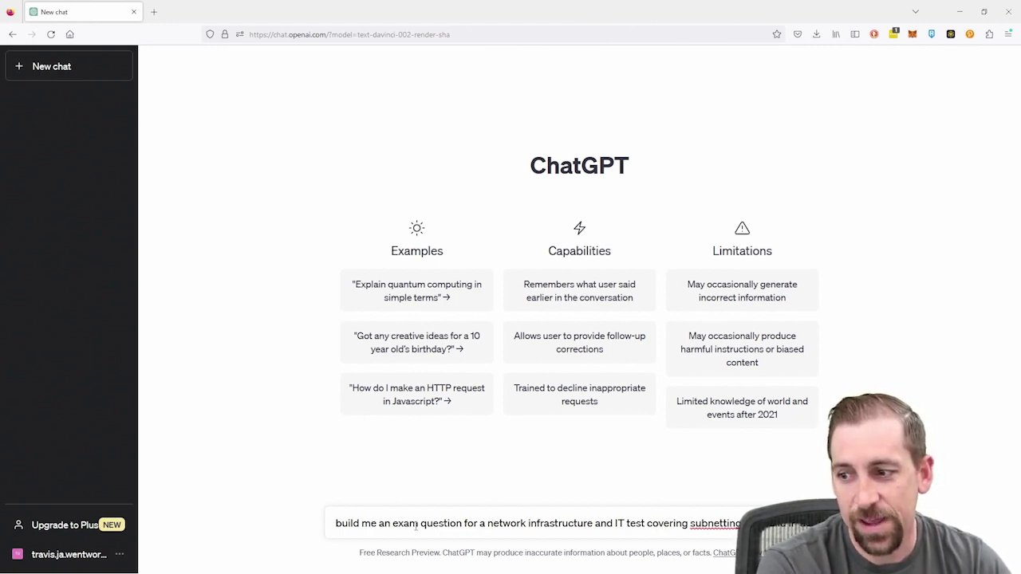
type("addresses")
key("Return")
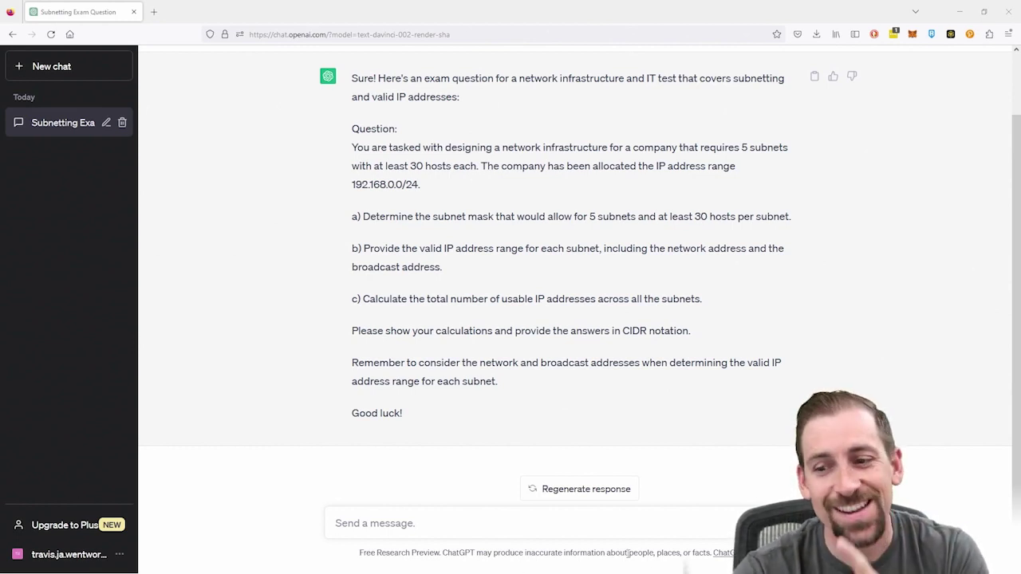
Send the follow-up message "I want a multiple choice single select exam question"
left_click(417, 526)
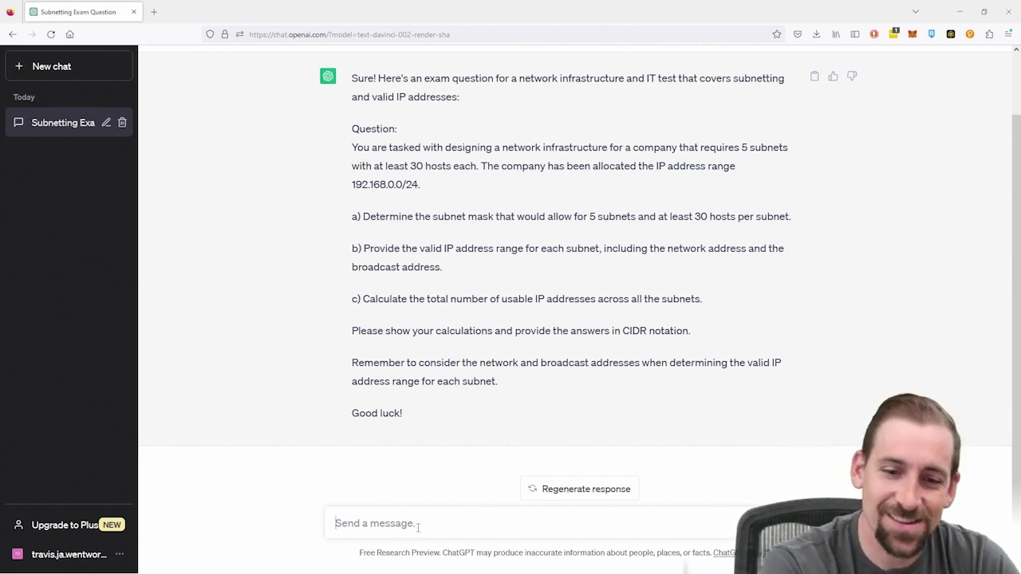
type("I want a multiple ch")
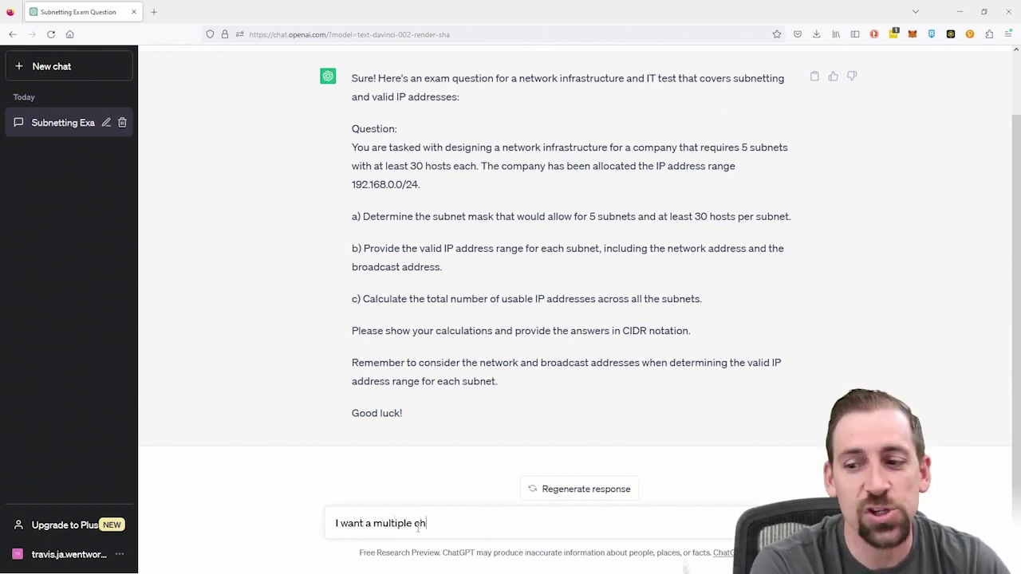
type("oice c")
key("BackSpace")
type("single select exam question")
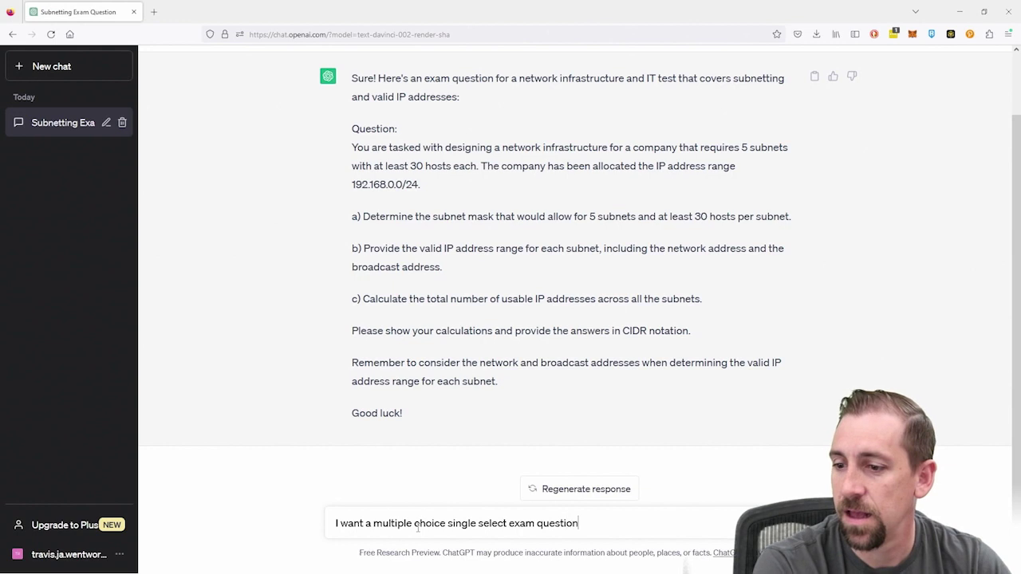
key("Return")
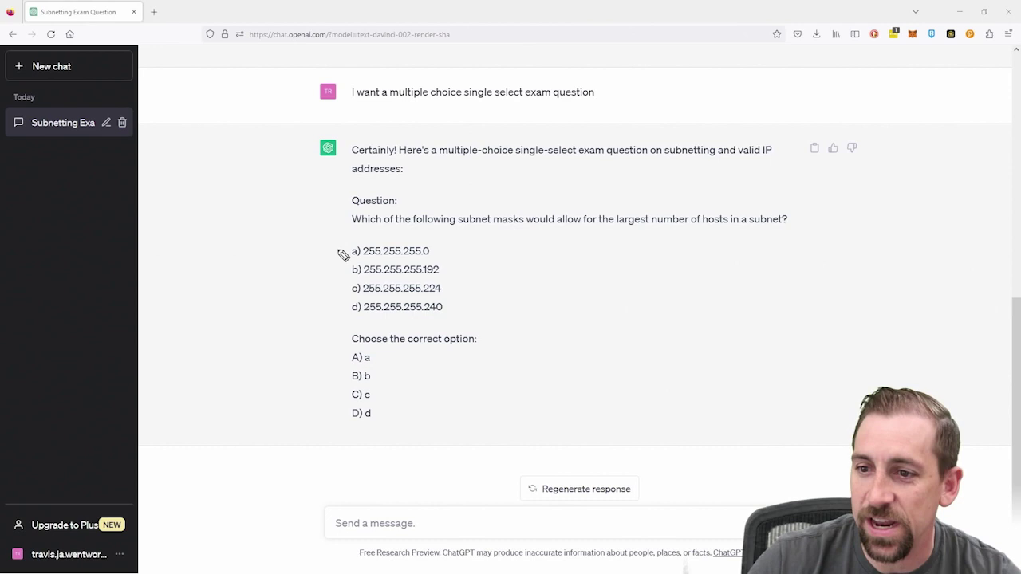
Bracket the four subnet mask options with an arrow, then mark option a's first three octets and underline its last octet
left_click_drag(346, 241, 356, 311)
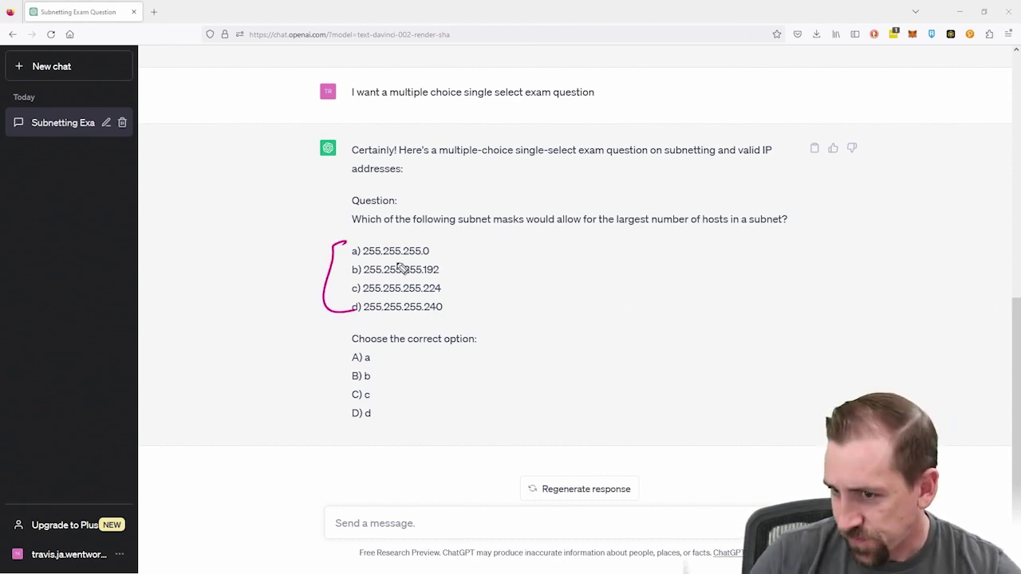
left_click_drag(281, 286, 329, 287)
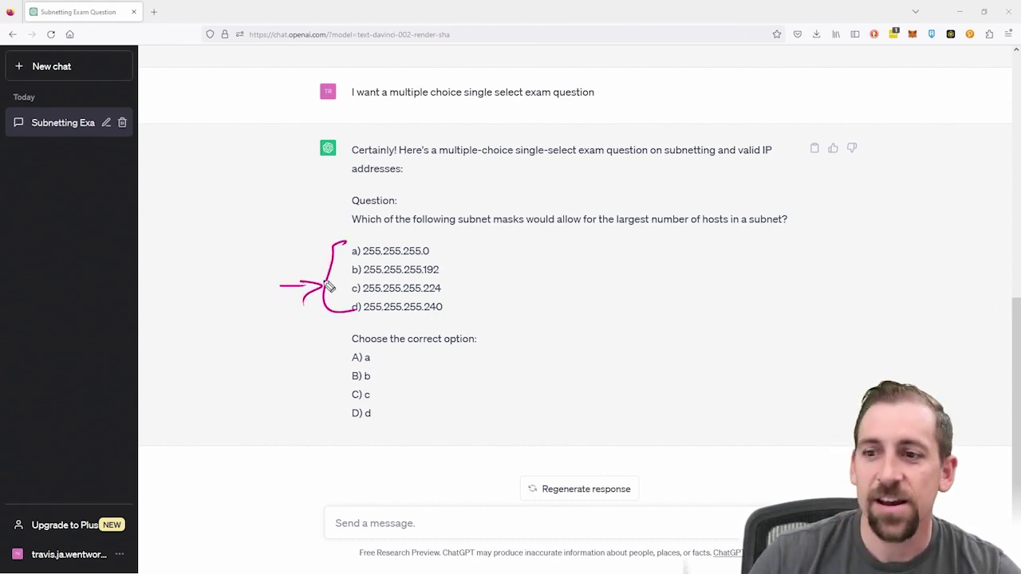
left_click_drag(317, 232, 421, 248)
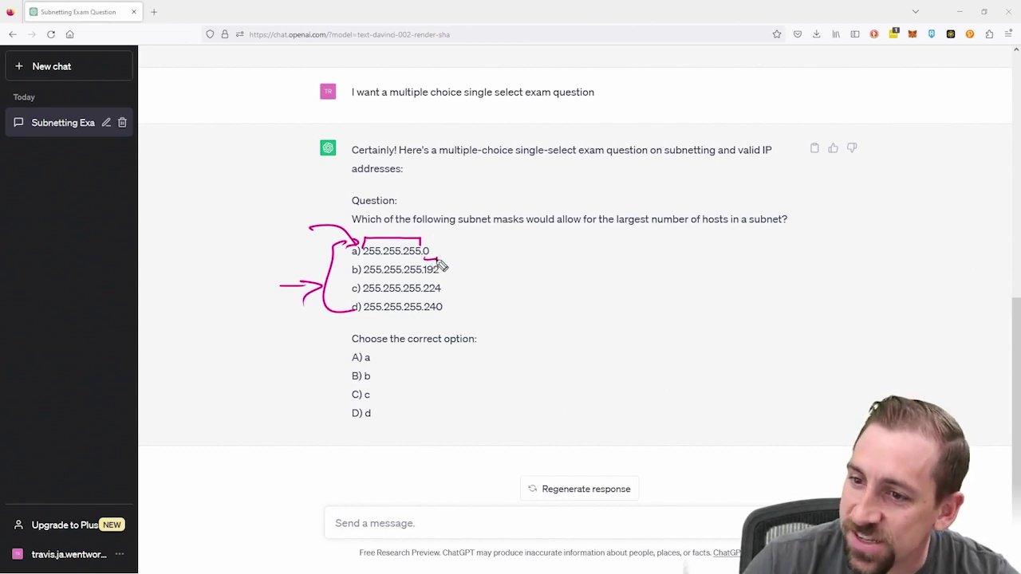
left_click_drag(437, 258, 423, 261)
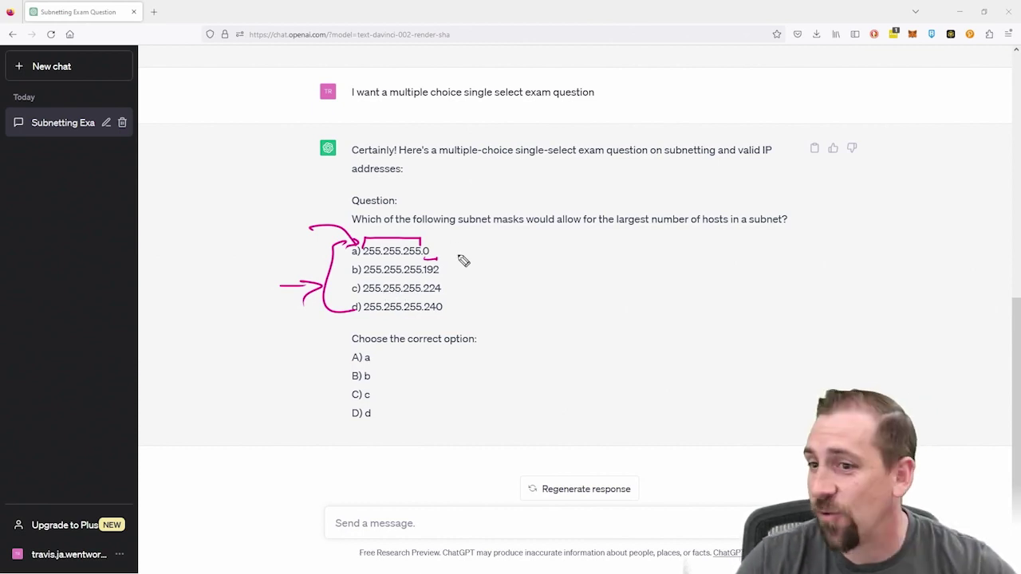
Handwrite the prefix and host bits beside options a to d: /24 – 8 Bits, /26 – 6 Bits, /27 – 5 and /28 – 4
mouse_move(459, 247)
left_mouse_down()
mouse_move(437, 250)
mouse_move(588, 247)
left_mouse_up()
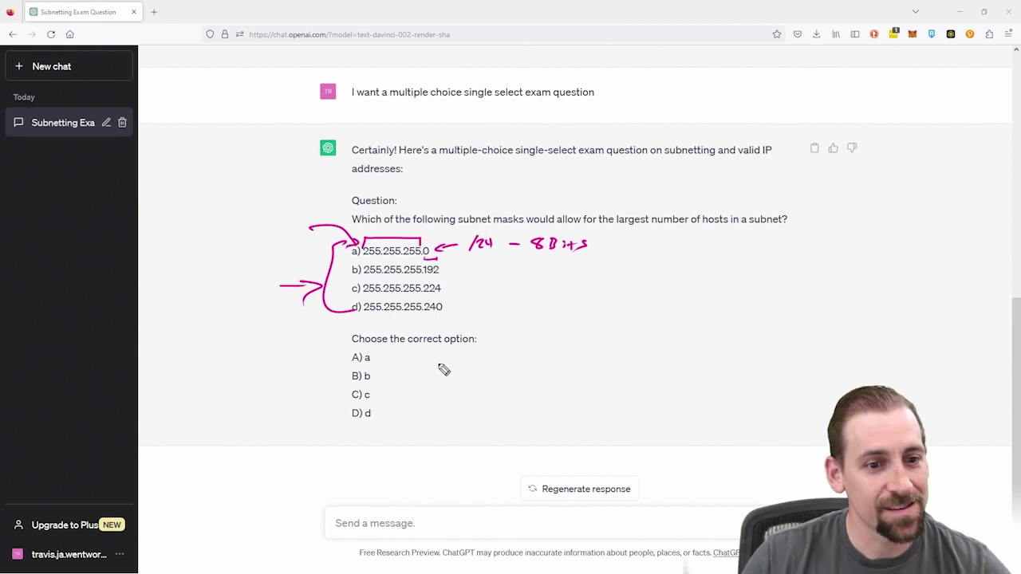
left_click_drag(463, 272, 448, 272)
left_click_drag(455, 268, 581, 285)
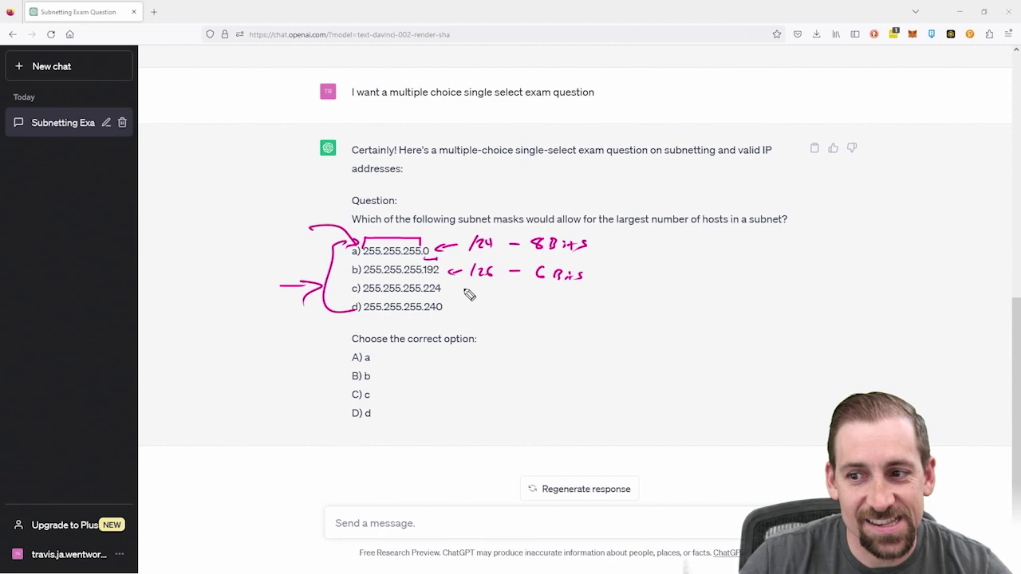
mouse_move(466, 291)
left_mouse_down()
mouse_move(451, 292)
mouse_move(555, 295)
left_mouse_up()
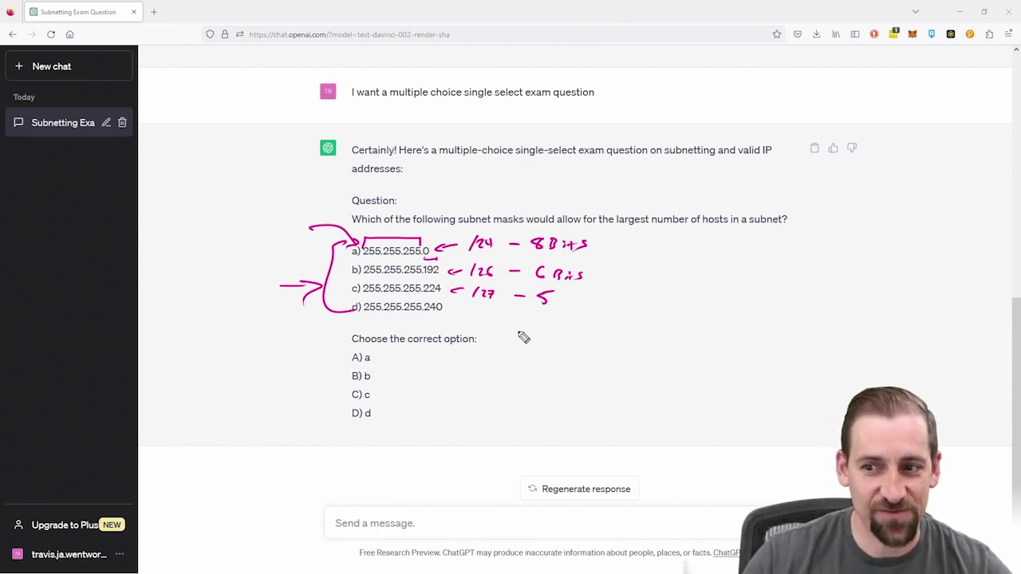
left_click_drag(465, 308, 547, 327)
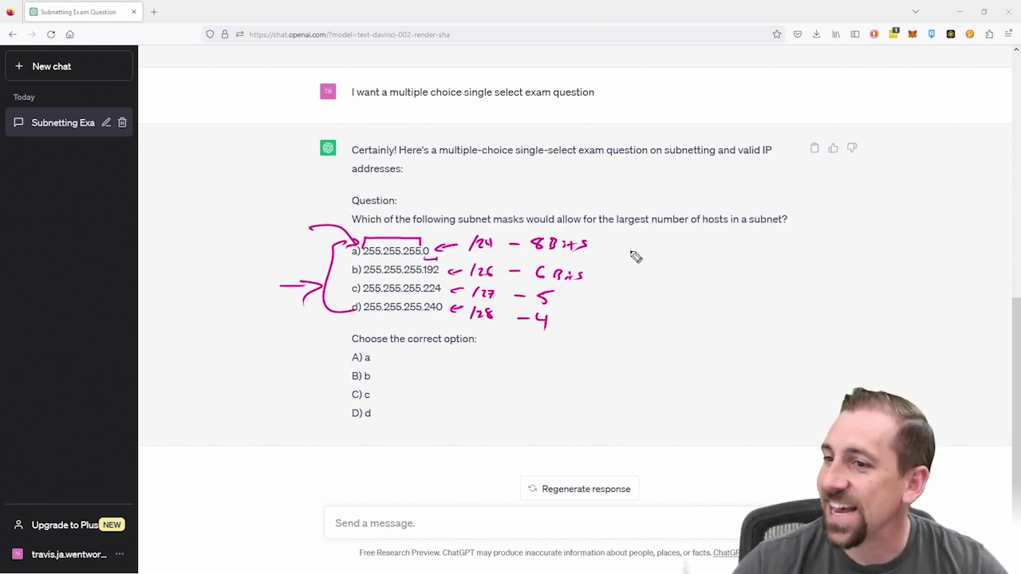
Handwrite the address counts 2^8 – 256, 2^6 – 64, 2^5 – 32 and 2^4 – 16 beside the options, and circle 256
left_click_drag(623, 244, 723, 260)
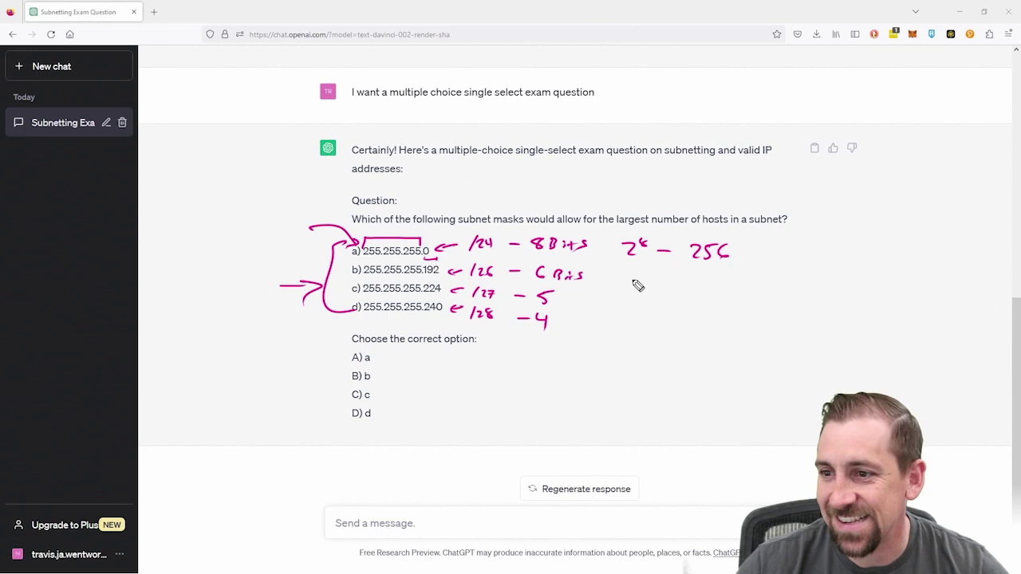
left_click_drag(630, 278, 722, 297)
left_click(714, 284)
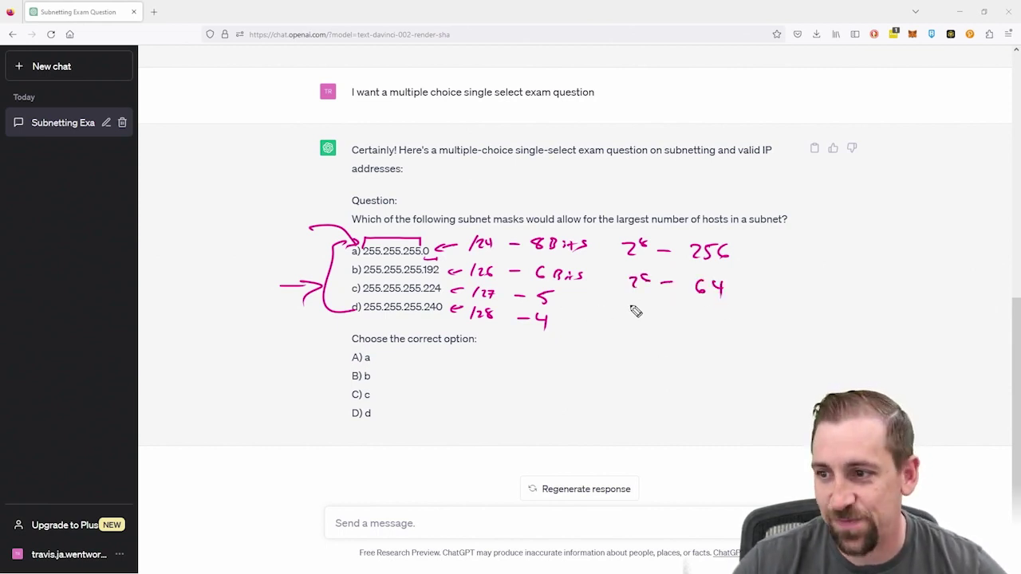
left_click_drag(629, 305, 732, 323)
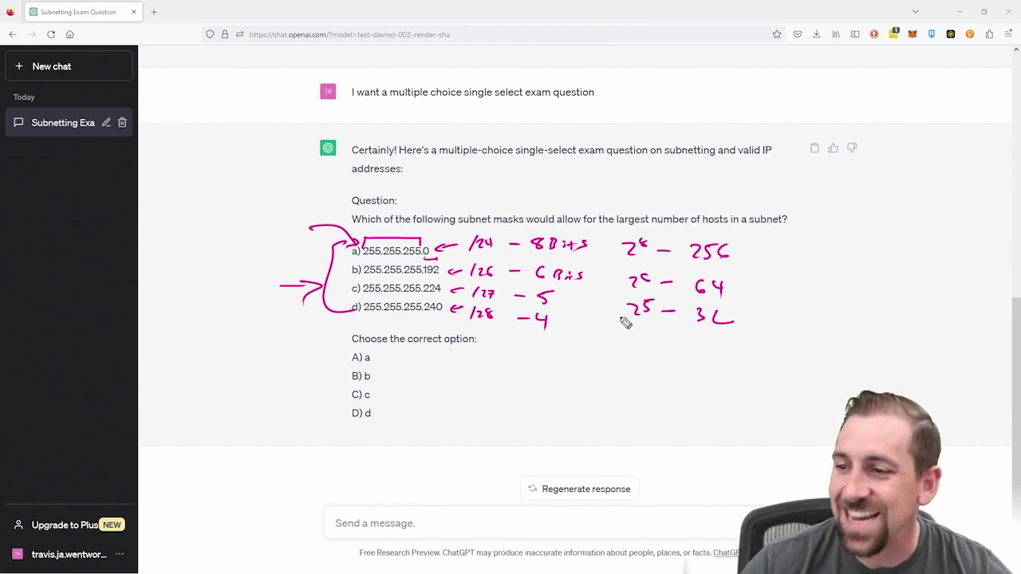
mouse_move(642, 336)
left_mouse_down()
mouse_move(709, 346)
mouse_move(713, 359)
left_mouse_up()
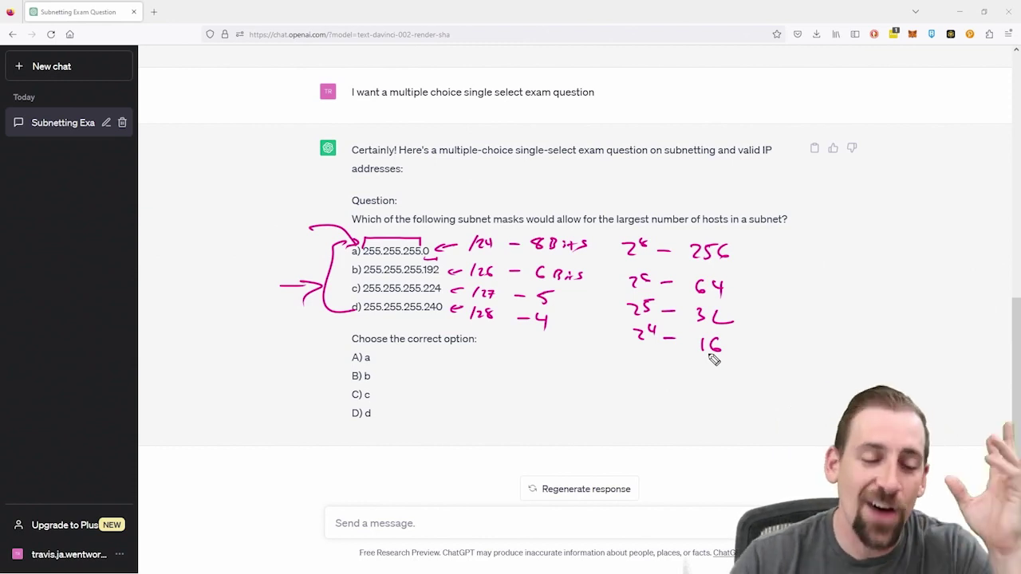
left_click_drag(735, 236, 724, 263)
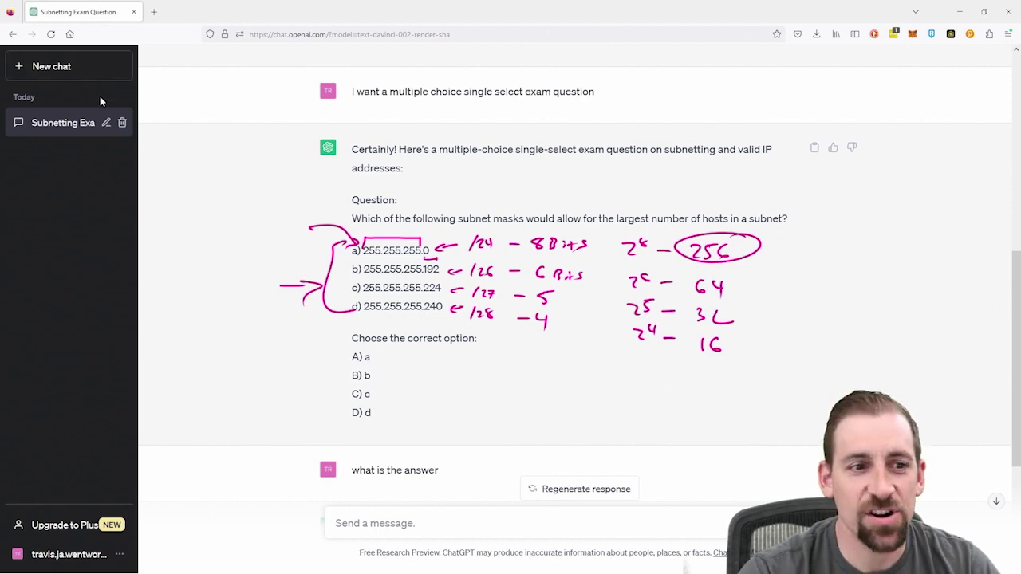
In a new chat, request a single select multiple choice exam question on IP addressing and subnetting, specifically addressing valid hosts given a random subnet size
left_click(51, 66)
type("I nbe")
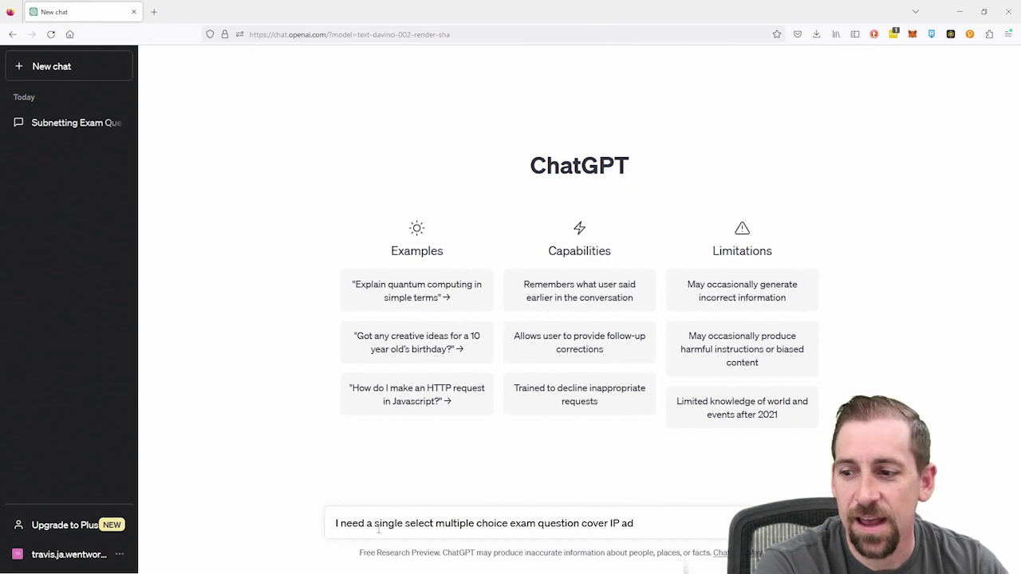
type("sing and subnett")
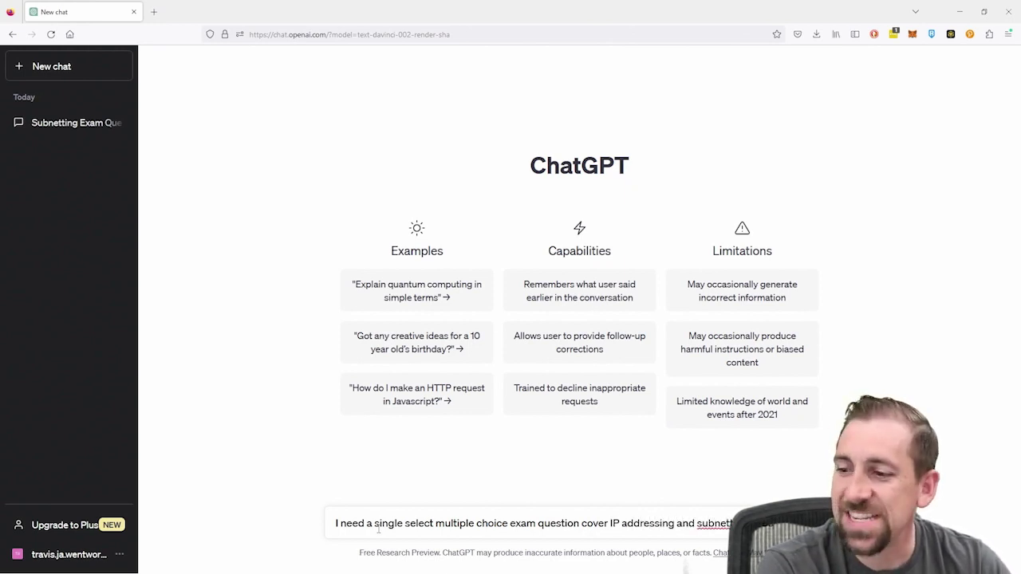
type("add")
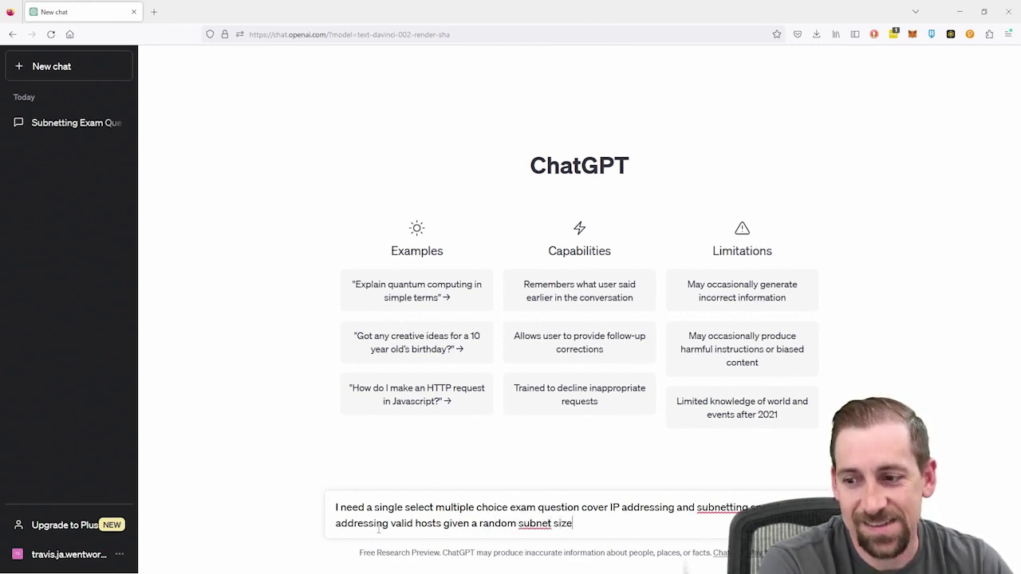
key("Return")
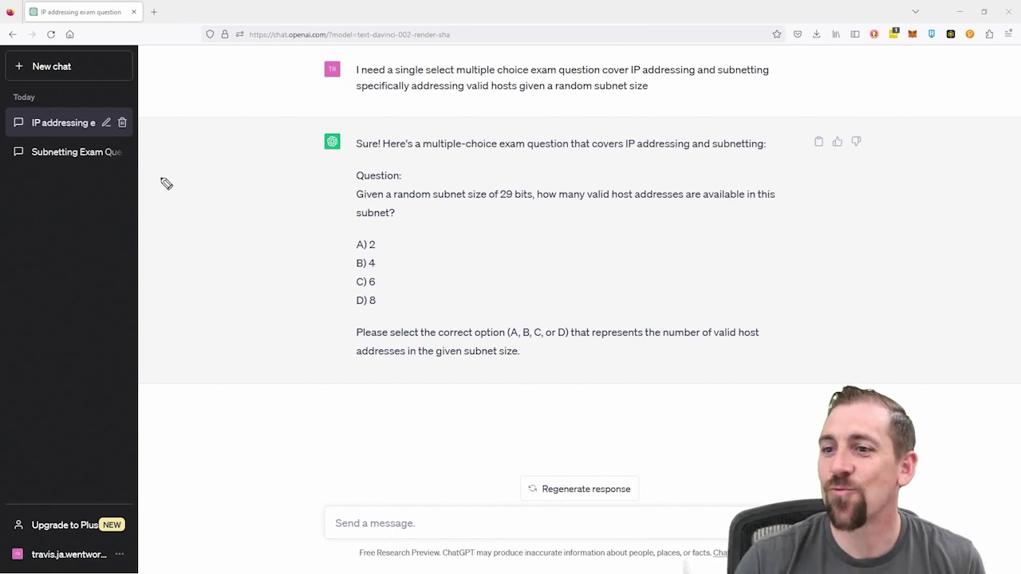
Draw an arrow at the 29-bit subnet question and handwrite "/29 → 8 (Hosts)" beside it
left_click_drag(326, 197, 345, 195)
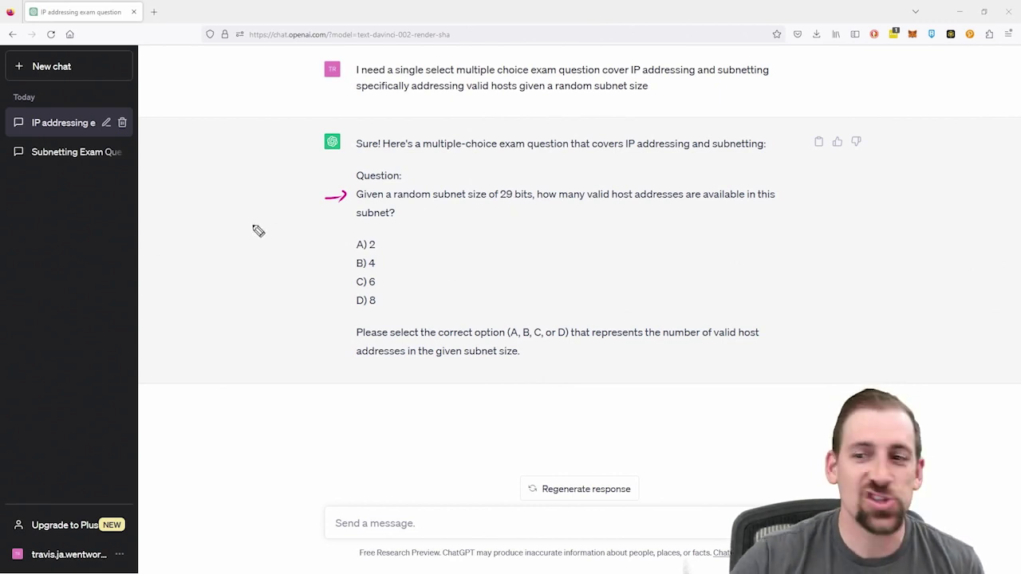
mouse_move(191, 168)
left_mouse_down()
mouse_move(186, 198)
mouse_move(248, 190)
left_mouse_up()
left_click_drag(240, 185, 242, 196)
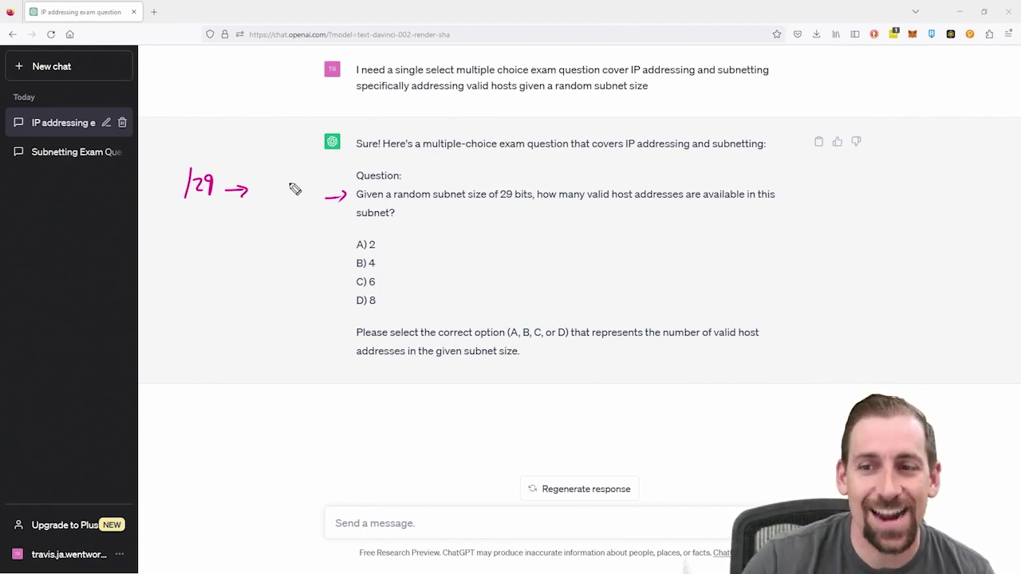
left_click_drag(275, 181, 342, 183)
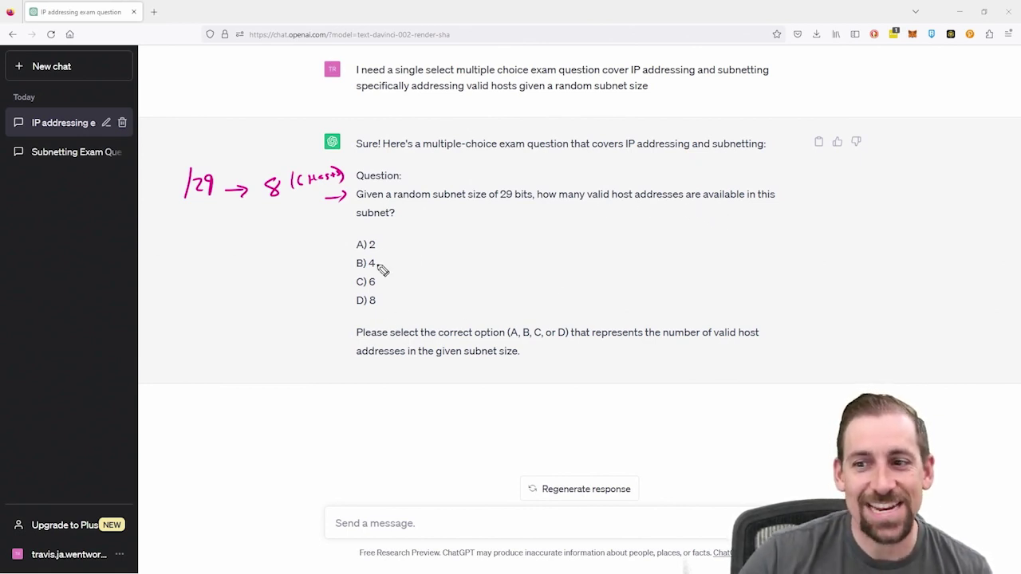
Mark options C and D with dashes, underline the handwritten 8, and write "ID" and "Broadcast" beneath it
left_click_drag(343, 283, 352, 301)
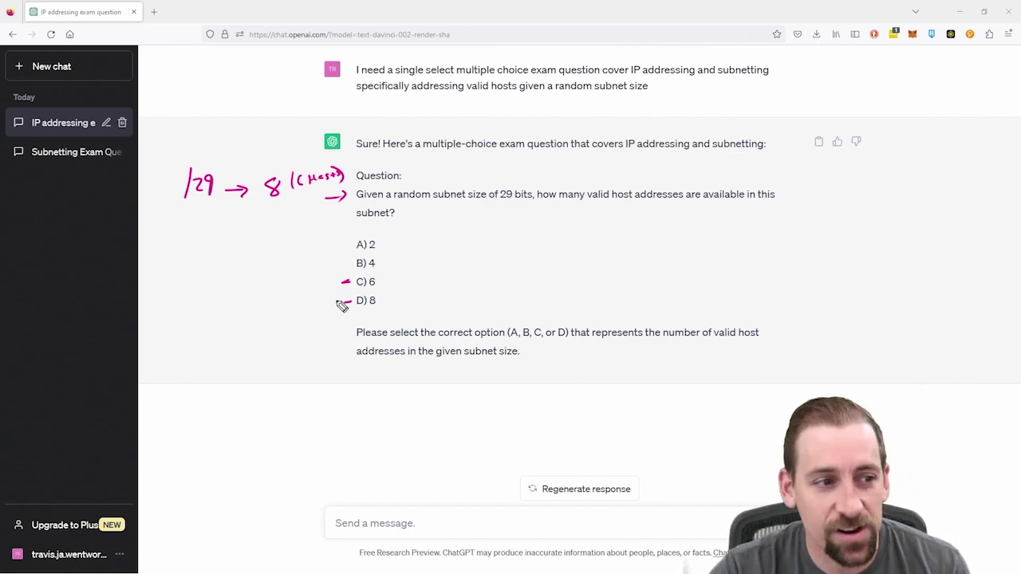
left_click_drag(265, 206, 283, 206)
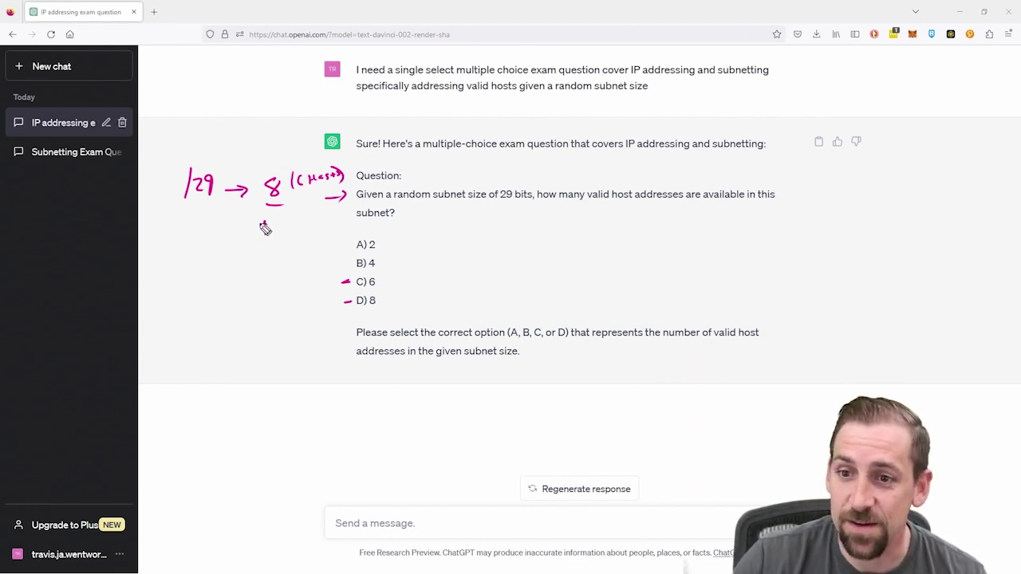
left_click_drag(255, 217, 268, 216)
left_click_drag(261, 217, 262, 233)
left_click_drag(254, 234, 269, 234)
mouse_move(275, 217)
left_mouse_down()
mouse_move(259, 269)
mouse_move(286, 271)
mouse_move(333, 252)
left_mouse_up()
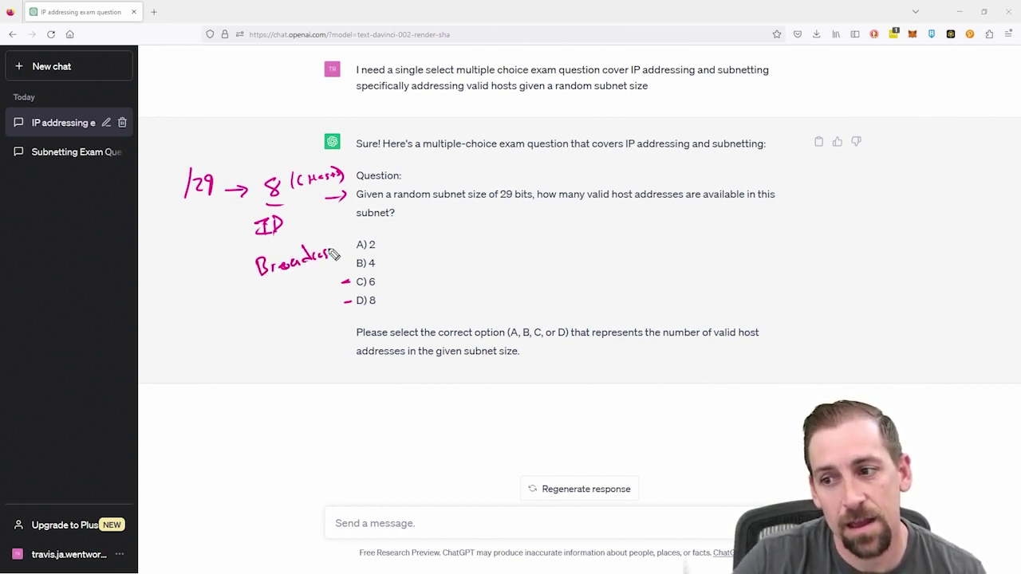
Send the follow-up message "us the 192.168.64.0 subnet to generate a question"
left_click(388, 526)
type("us the 192.168.64.0 subnet to ge")
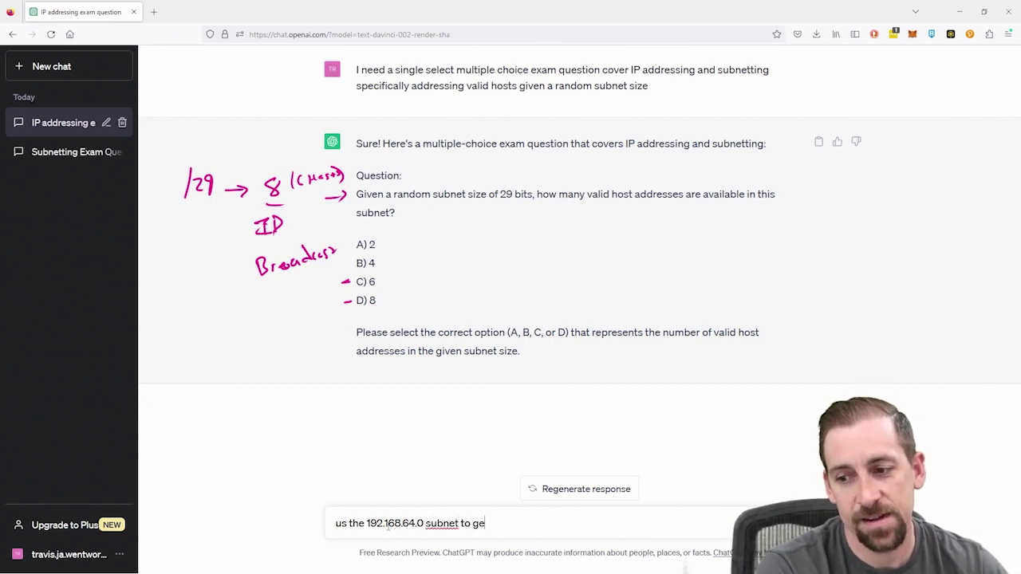
type("nert")
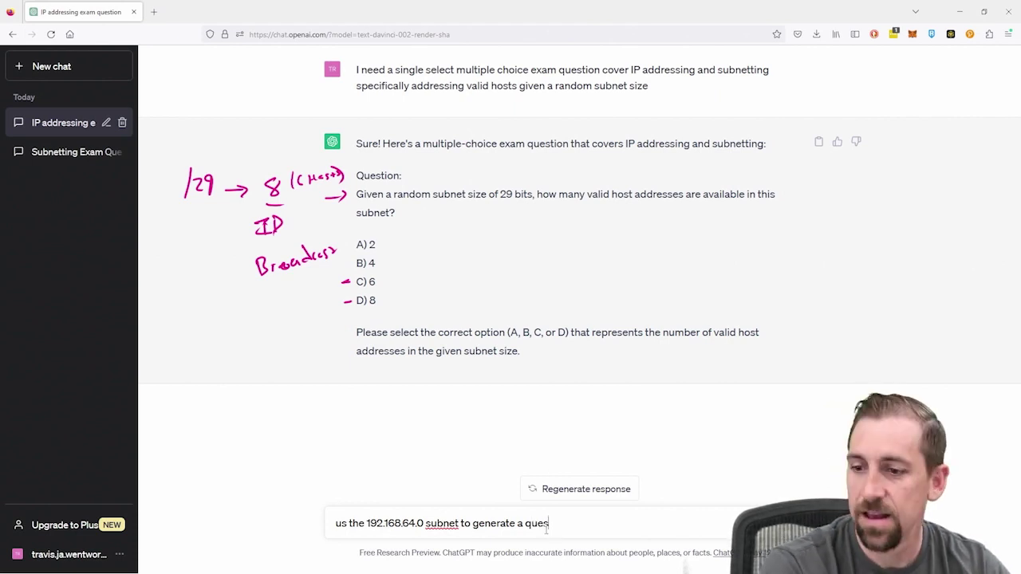
type("tion")
key("Return")
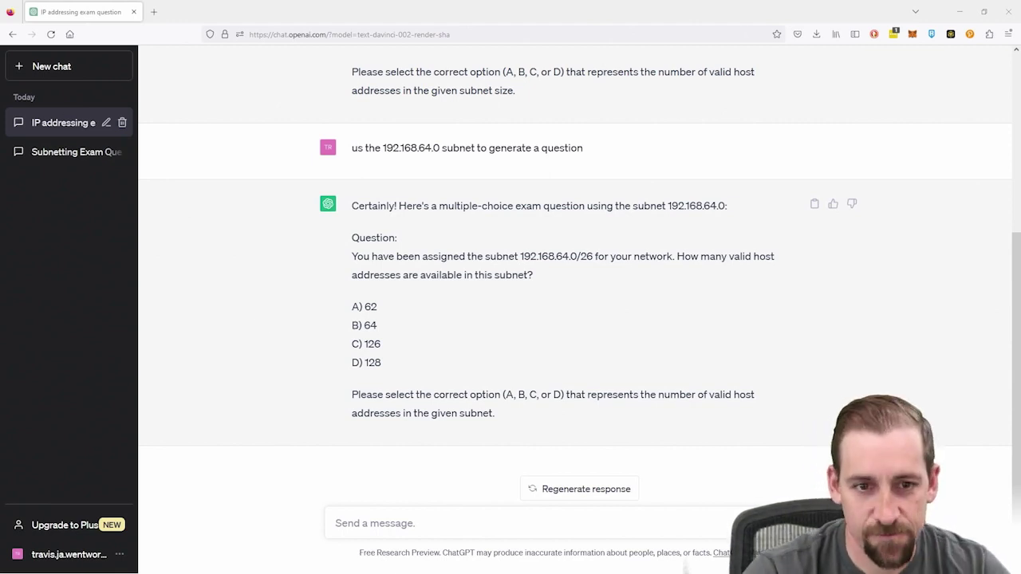
Send the follow-up message "I need a more specific question related to addressing 26 machines in a corporate environment"
left_click(484, 524)
type("I need a more specific question related to")
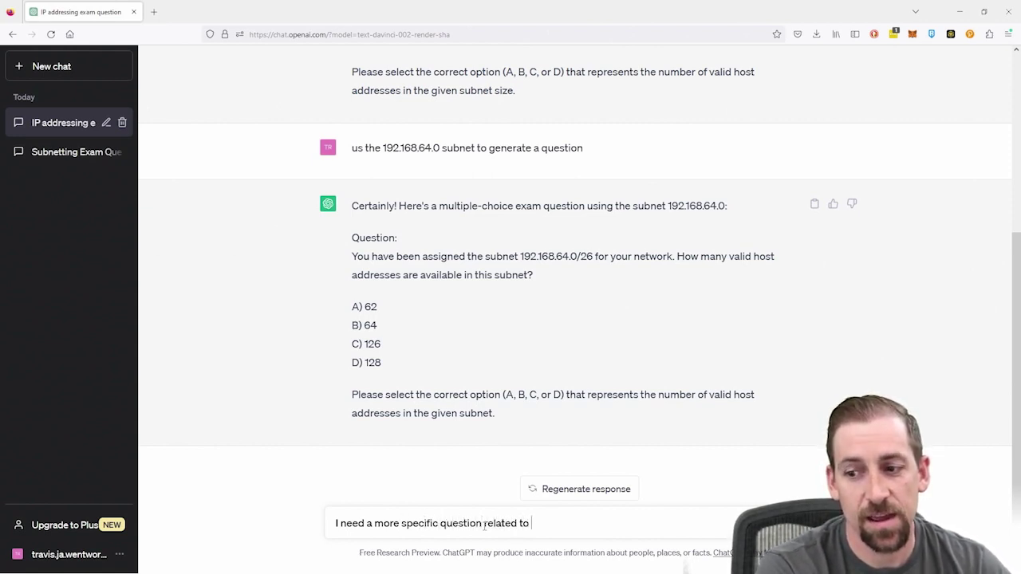
type("addressing ")
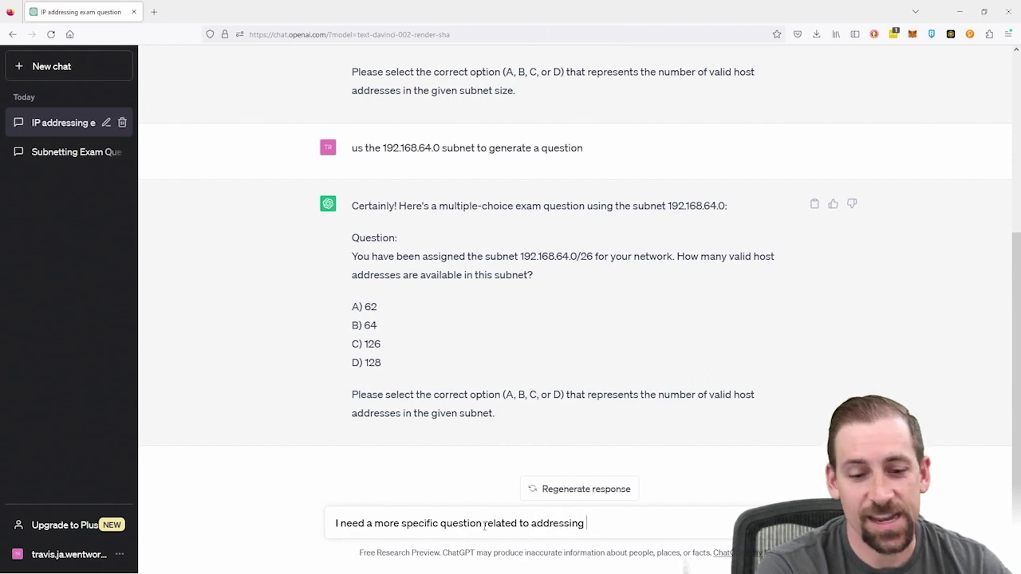
type("26 machines in a corporate envi")
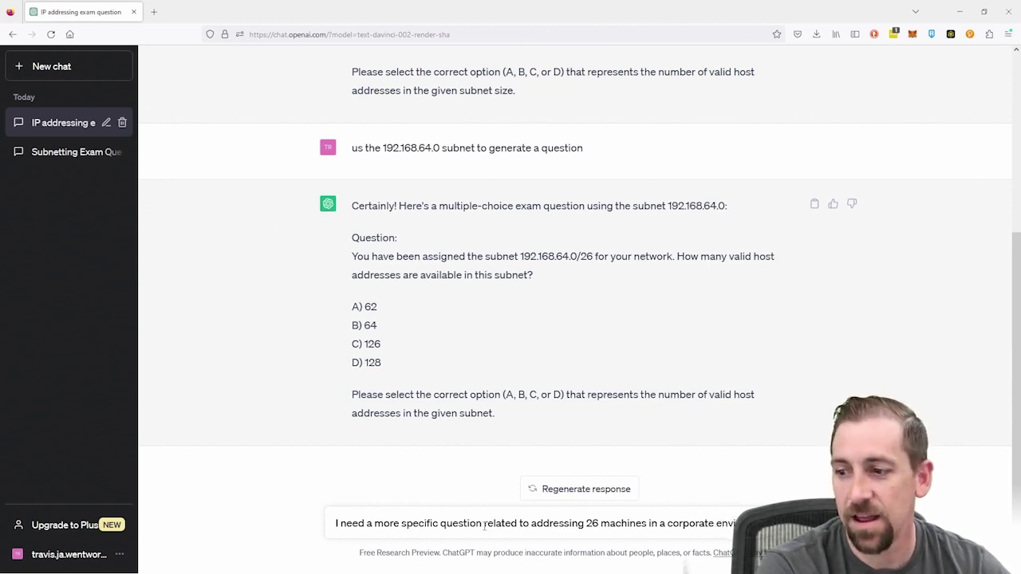
key("Return")
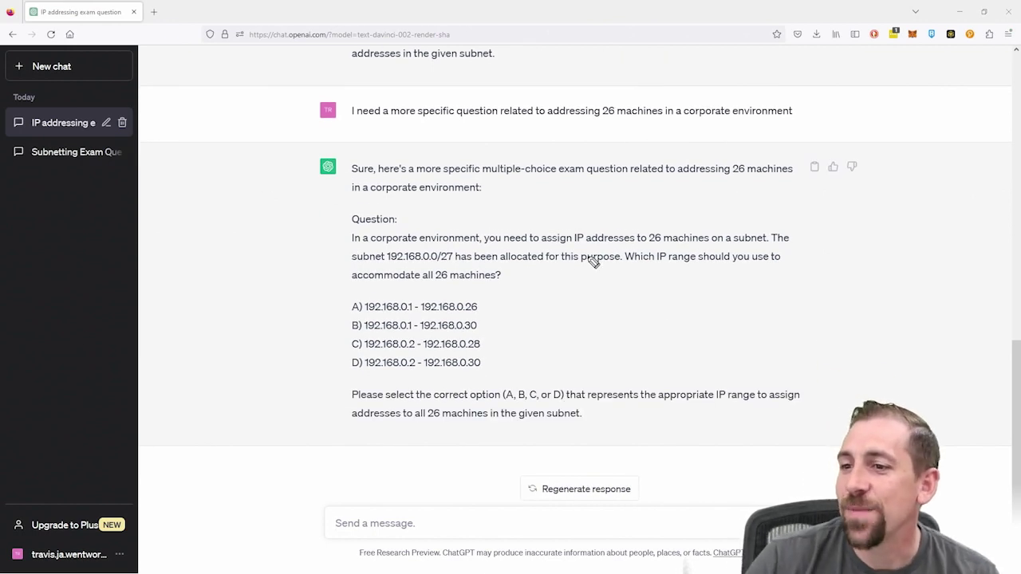
Draw an arrow at "26 machines", handwrite "/25 → 128", "/26 → 64" and "/27 → 32" beside the question, and mark the 32 and 26
left_click_drag(653, 229, 668, 211)
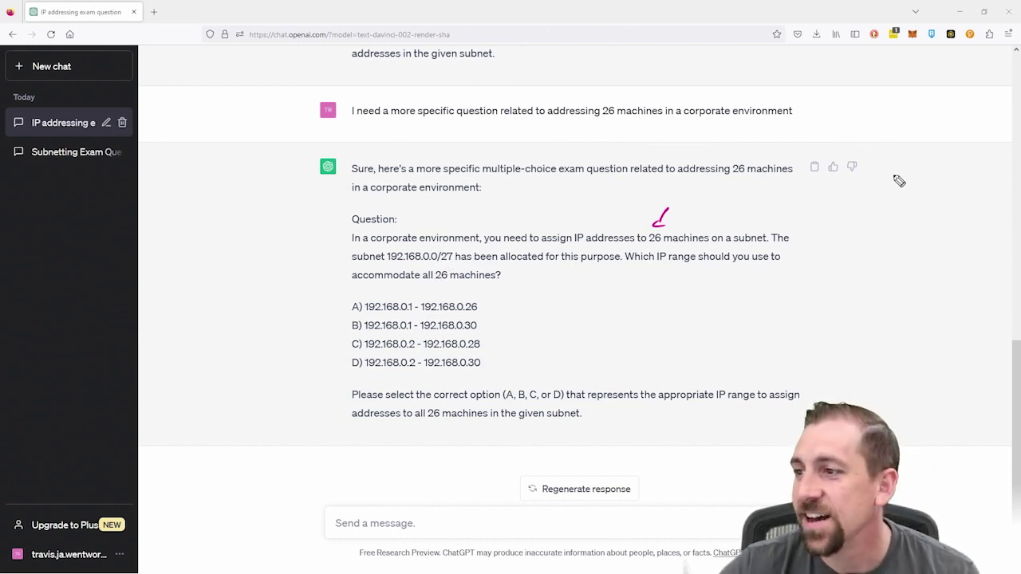
left_click_drag(894, 173, 890, 190)
mouse_move(894, 181)
left_mouse_down()
mouse_move(901, 191)
mouse_move(950, 191)
left_mouse_up()
left_click_drag(956, 180, 971, 189)
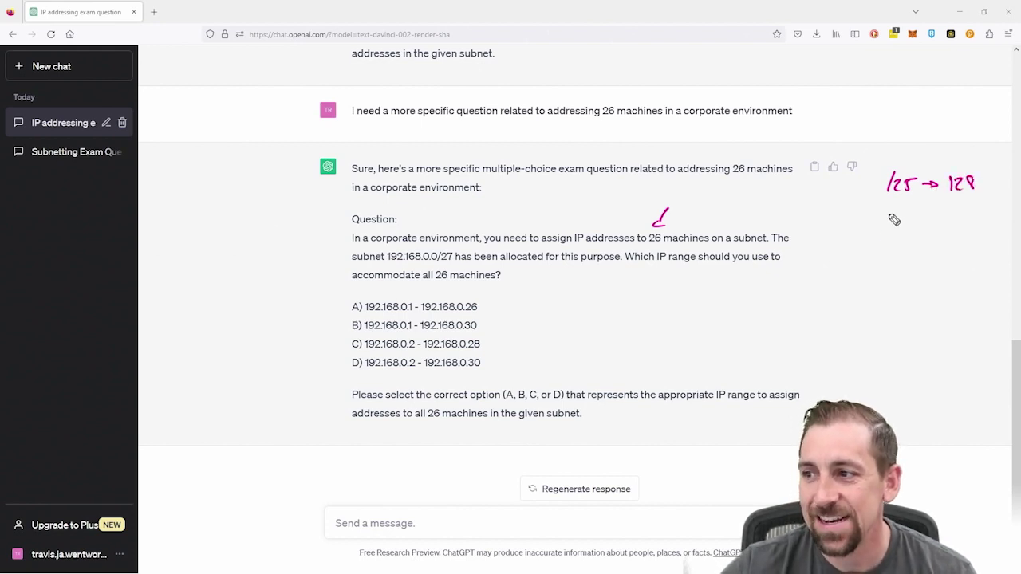
mouse_move(890, 210)
left_mouse_down()
mouse_move(878, 233)
mouse_move(940, 232)
left_mouse_up()
left_click_drag(960, 217, 955, 225)
left_click_drag(968, 219, 975, 228)
left_click_drag(973, 220, 972, 233)
mouse_move(883, 251)
left_mouse_down()
mouse_move(880, 271)
mouse_move(943, 263)
left_mouse_up()
mouse_move(937, 256)
left_mouse_down()
mouse_move(937, 268)
mouse_move(986, 280)
left_mouse_up()
left_click_drag(644, 237, 667, 231)
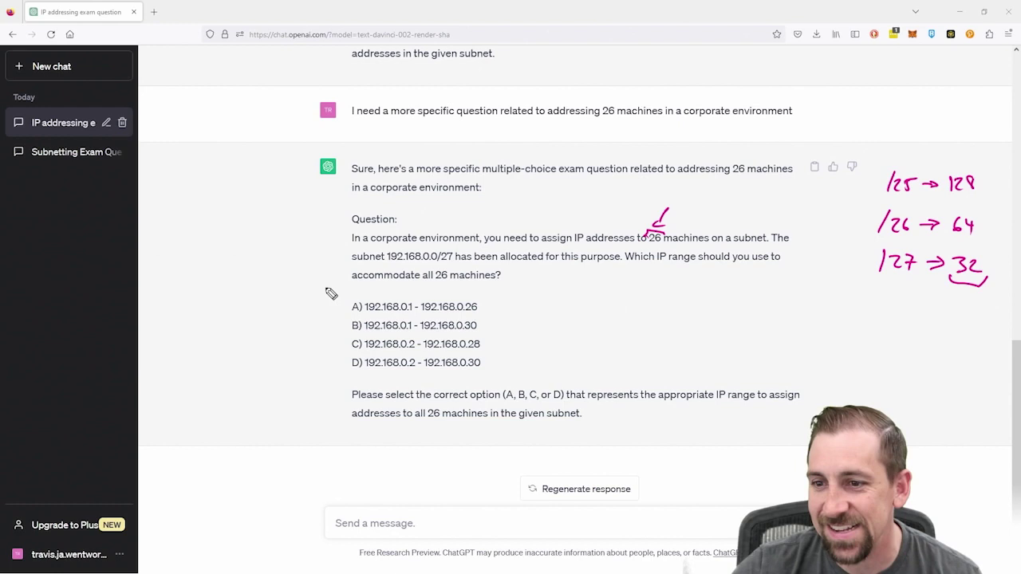
Bracket "accommodate all 26 machines?", mark the first three octets of 192.168.0.0, and handwrite "/24" with an underlined "(3)" beside the question
left_click_drag(343, 267, 344, 283)
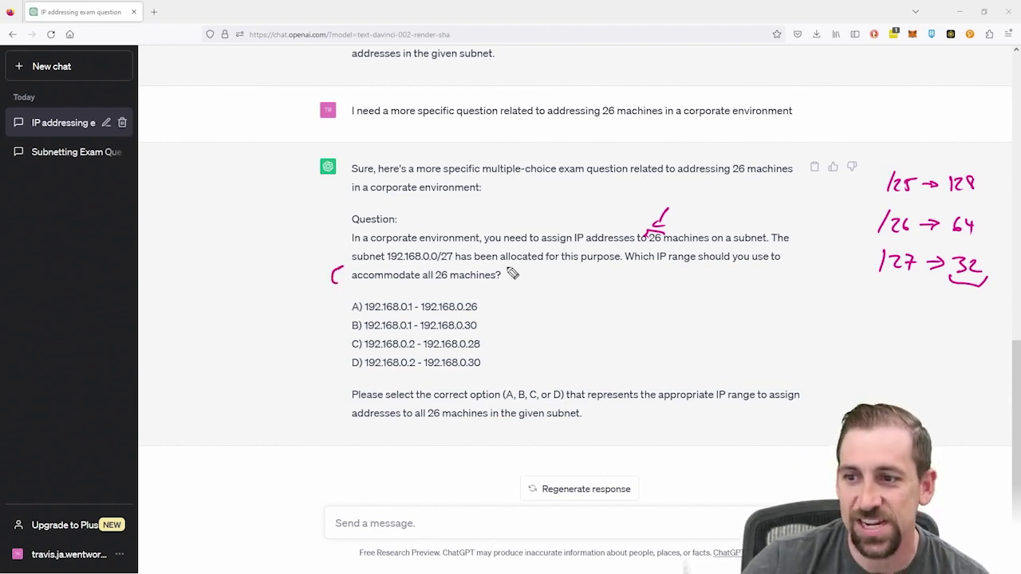
left_click_drag(503, 268, 514, 279)
left_click_drag(389, 264, 434, 263)
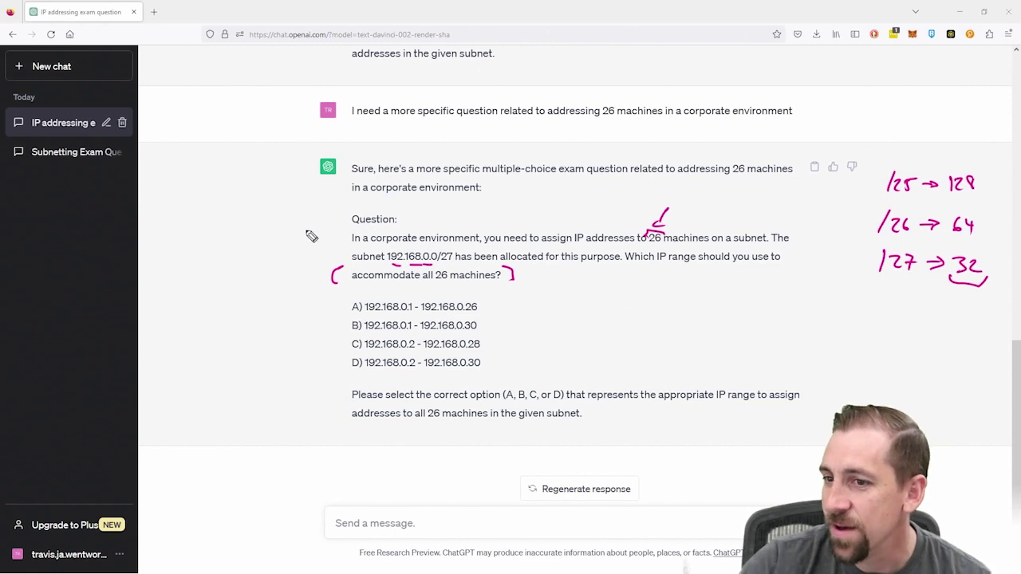
mouse_move(227, 207)
left_mouse_down()
mouse_move(214, 229)
mouse_move(243, 223)
left_mouse_up()
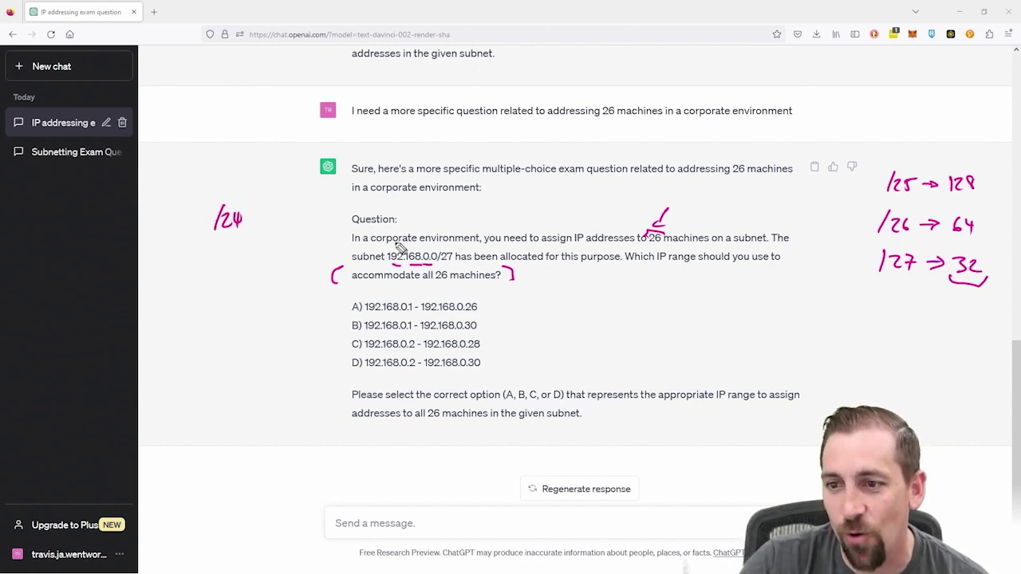
left_click_drag(395, 241, 425, 249)
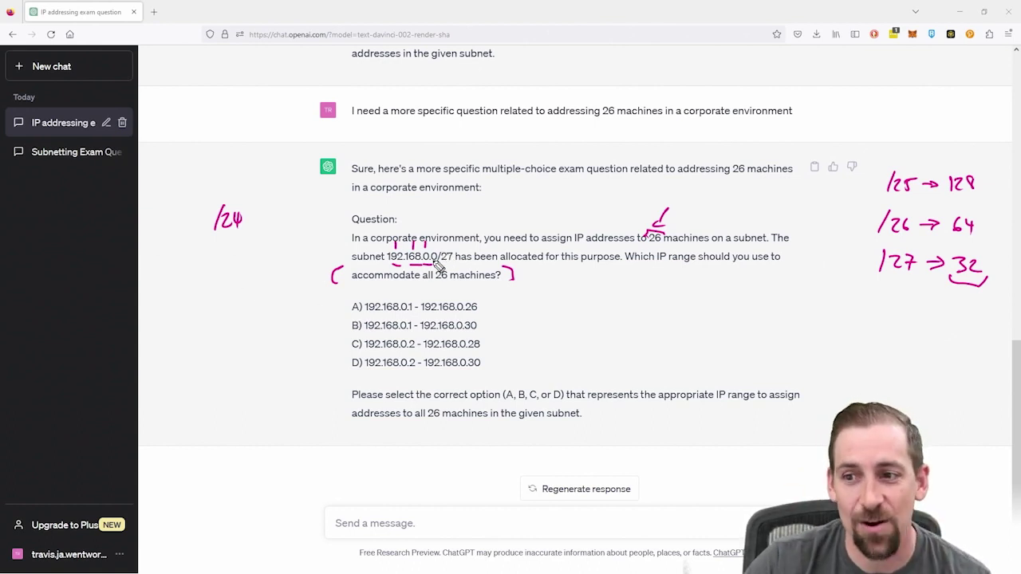
mouse_move(252, 194)
left_mouse_down()
mouse_move(248, 204)
mouse_move(264, 206)
left_mouse_up()
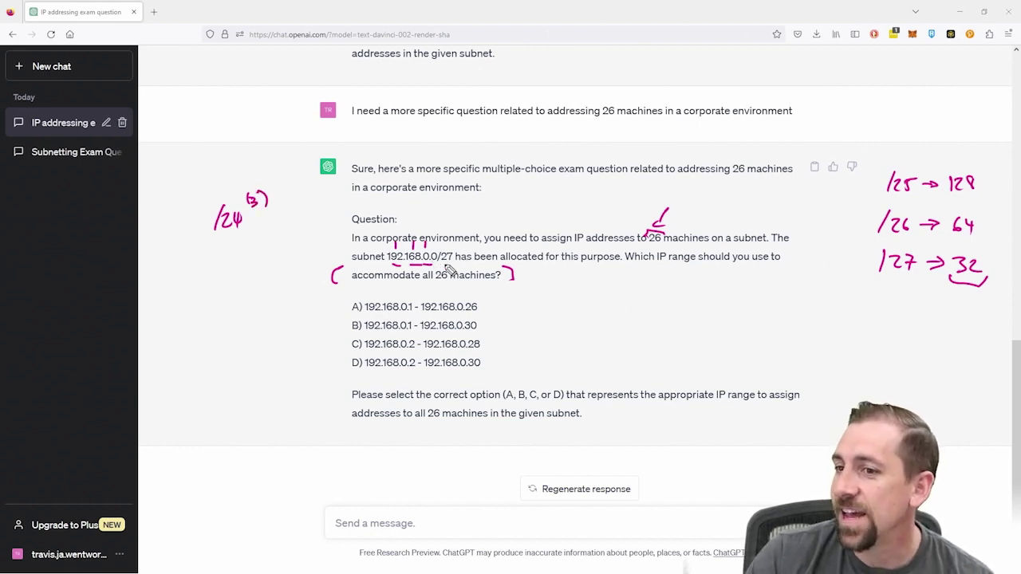
left_click_drag(248, 212, 270, 209)
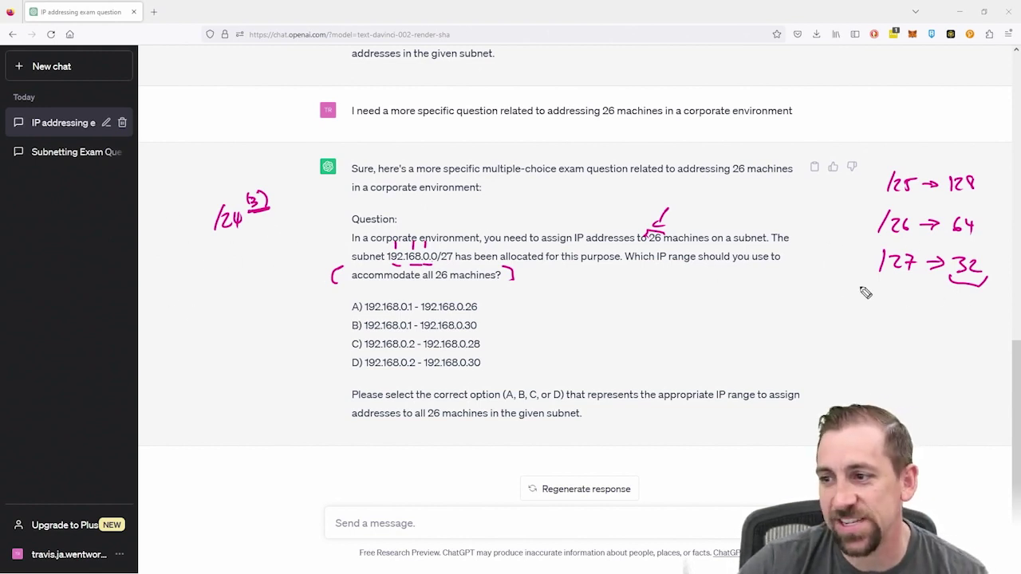
Handwrite 0, 32 and 64 below the /27 line, draw an arrow to the bracketed phrase, and underline /27
mouse_move(869, 287)
left_mouse_down()
mouse_move(856, 291)
mouse_move(870, 285)
mouse_move(872, 330)
mouse_move(886, 330)
left_mouse_up()
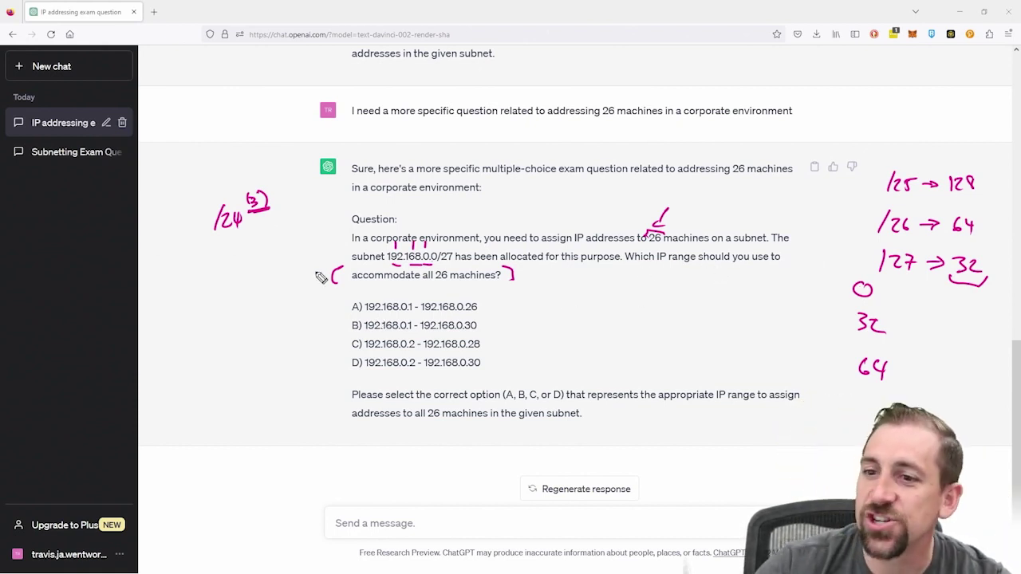
left_click_drag(300, 282, 322, 281)
left_click_drag(316, 276, 317, 286)
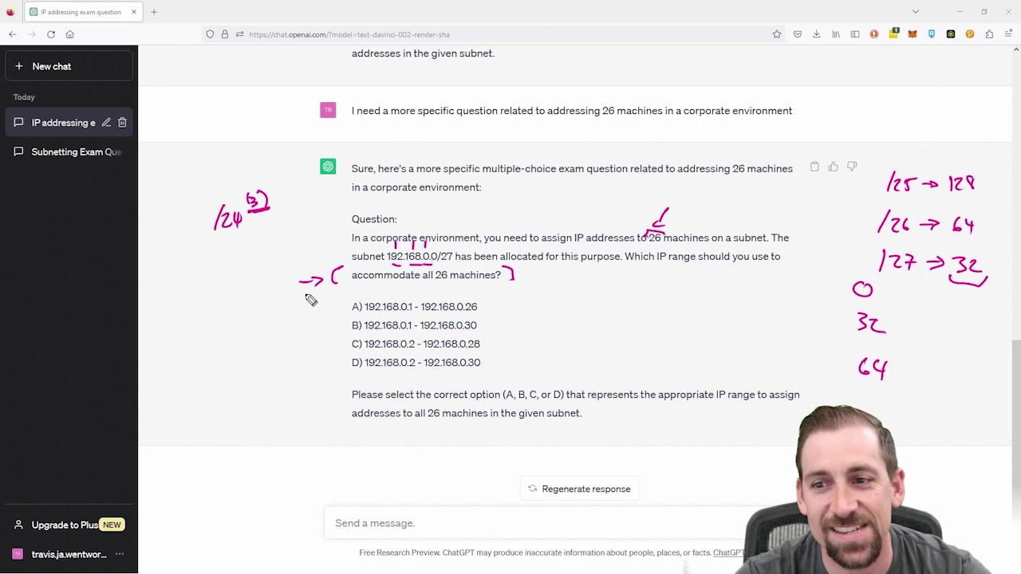
left_click_drag(880, 274, 911, 287)
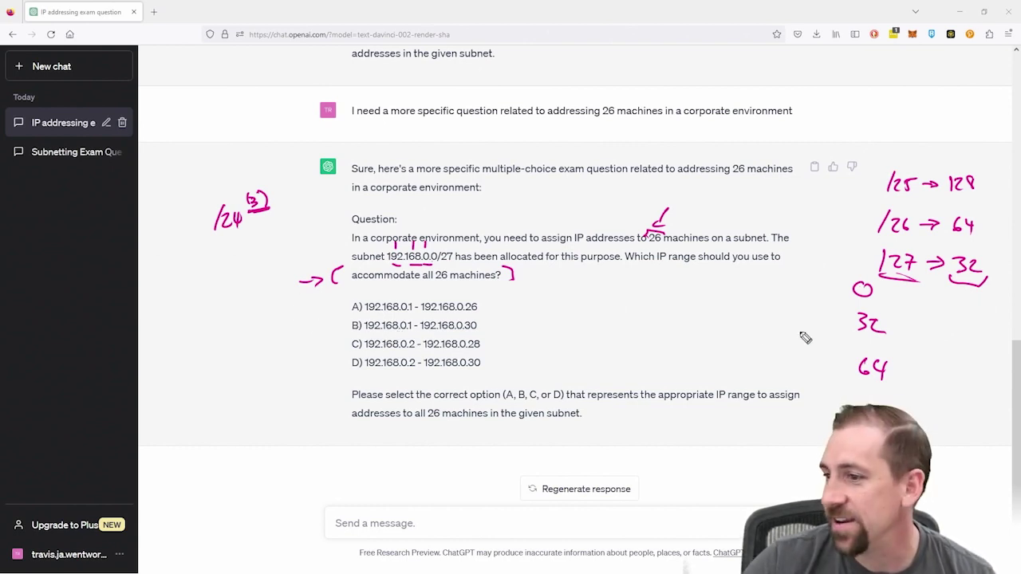
left_click(874, 302)
Bracket options A and B with their starting .1 underlined, write 31 beside the handwritten 32, and underline the 30 in option B
left_click_drag(405, 331, 413, 331)
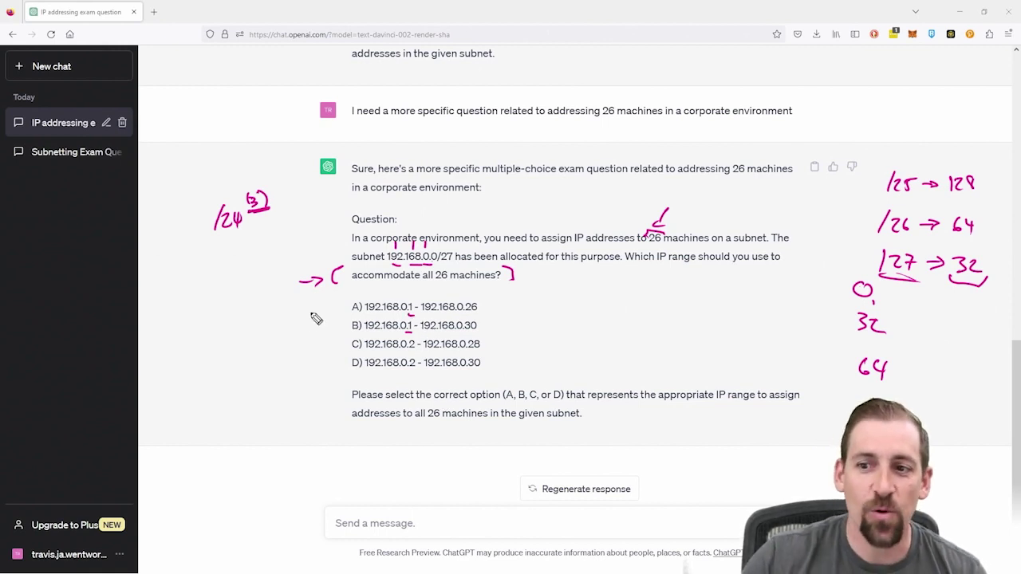
left_click_drag(346, 301, 335, 333)
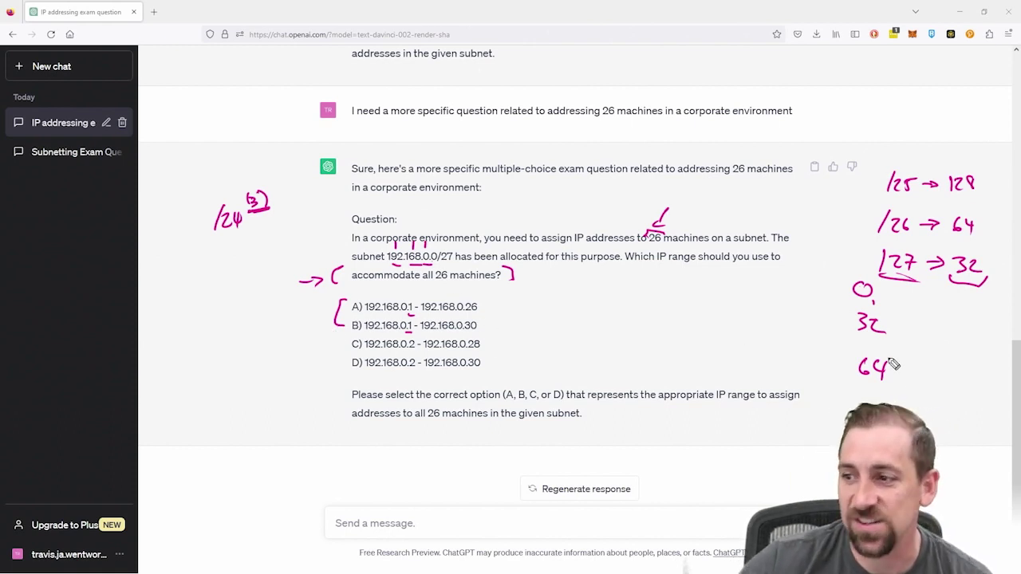
left_click_drag(882, 313, 891, 324)
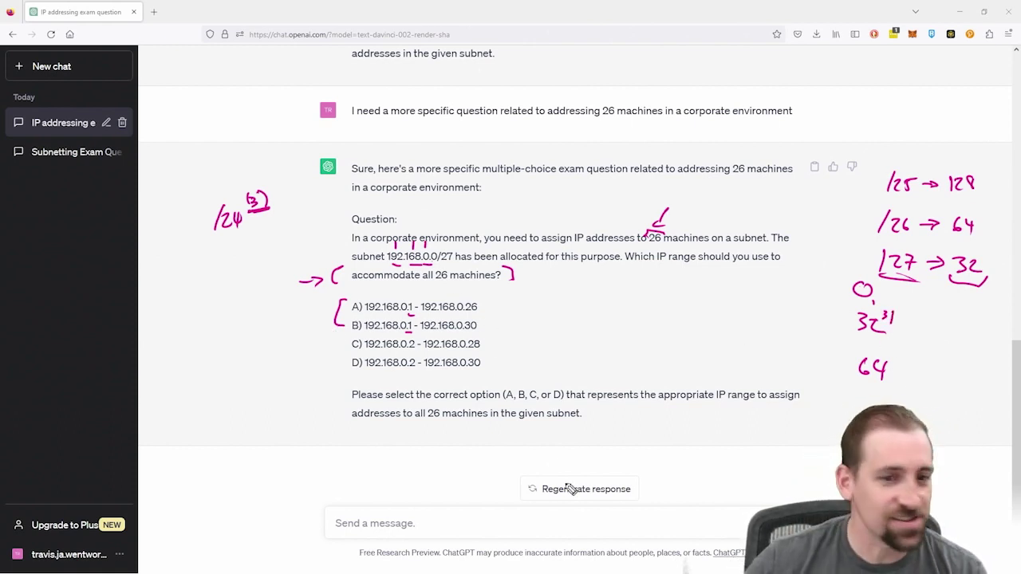
left_click_drag(464, 335, 482, 333)
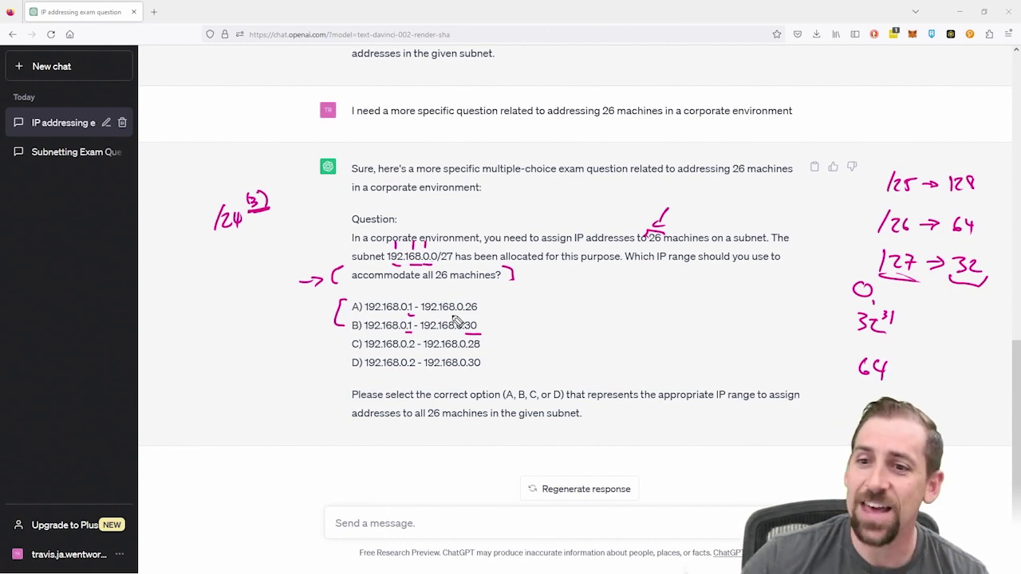
Underline the handwritten /24, mark option B with a circled check mark, and clear the annotations
left_click_drag(265, 233, 198, 246)
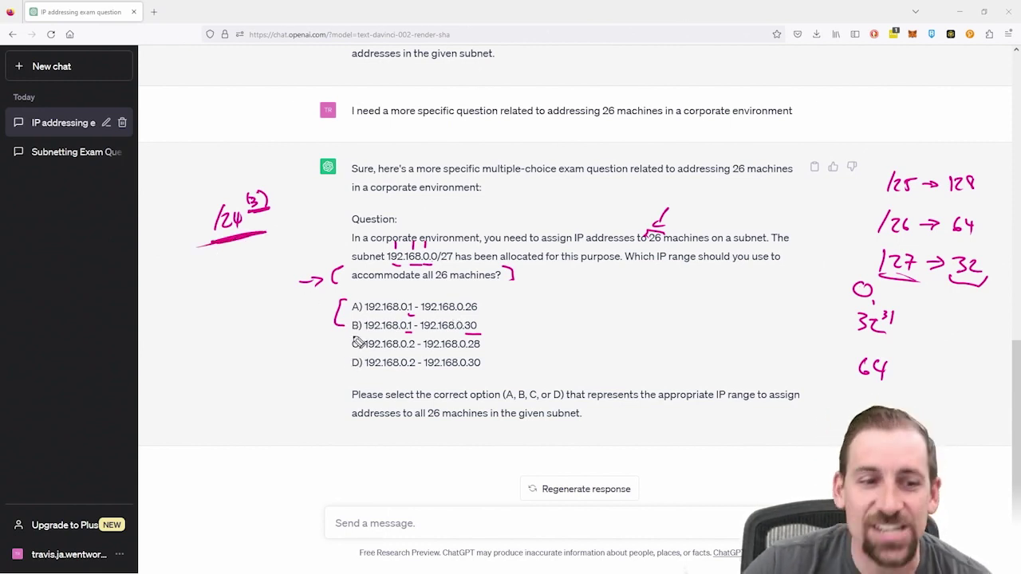
left_click_drag(493, 330, 509, 332)
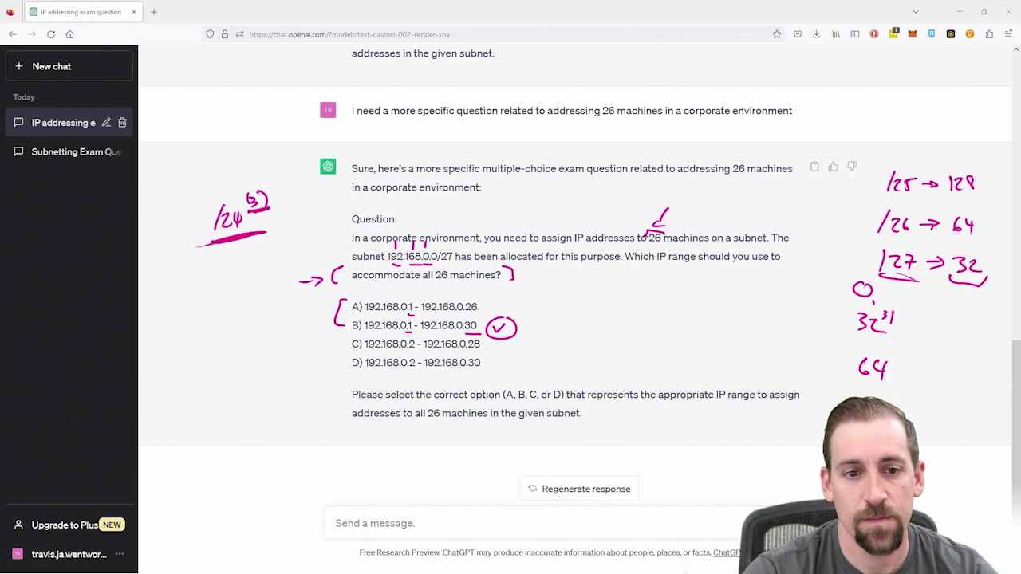
key("Escape")
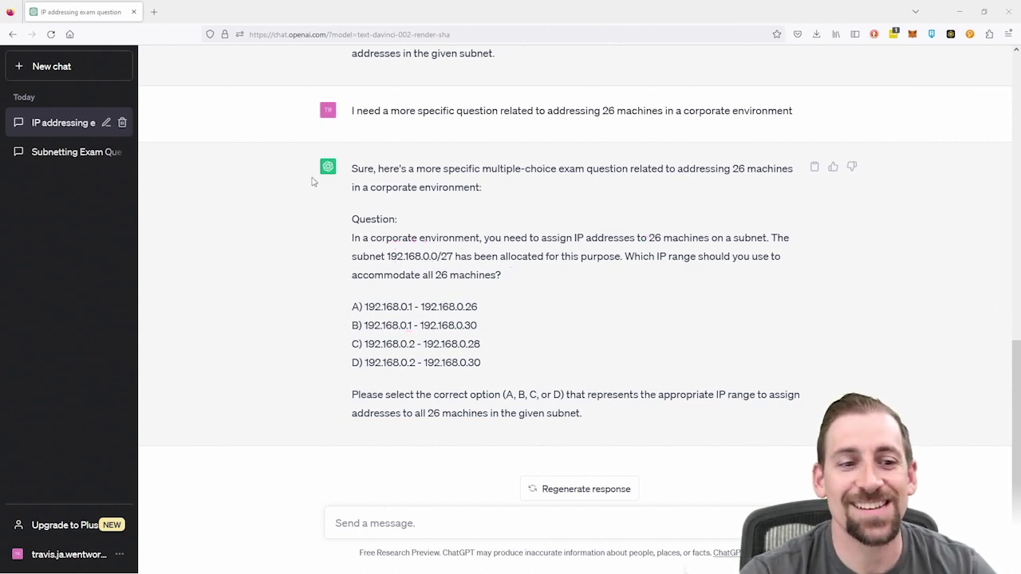
In a new chat, ask "what is the broadcast ID of a valid subnet range?"
left_click(76, 72)
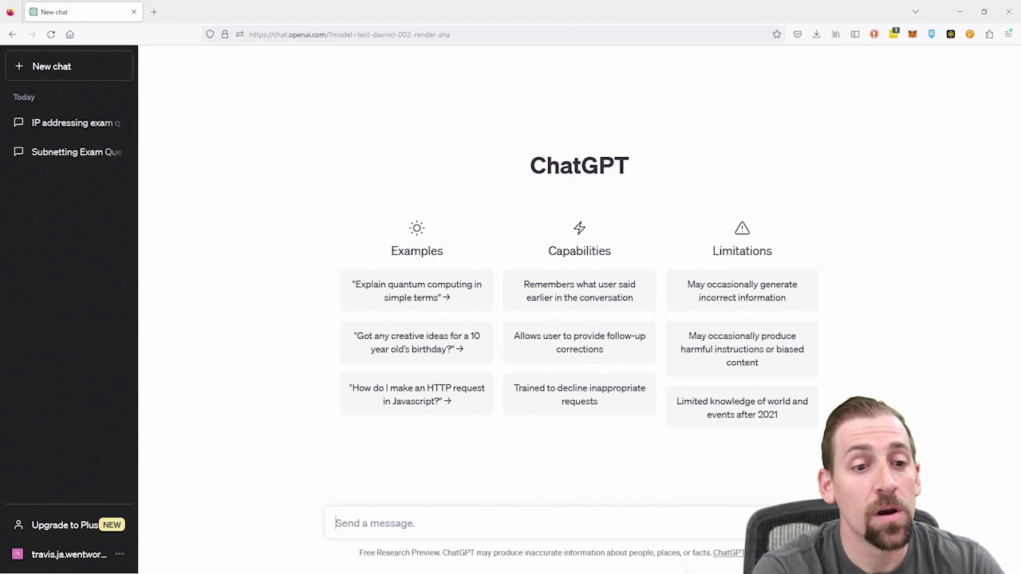
type("what is the ")
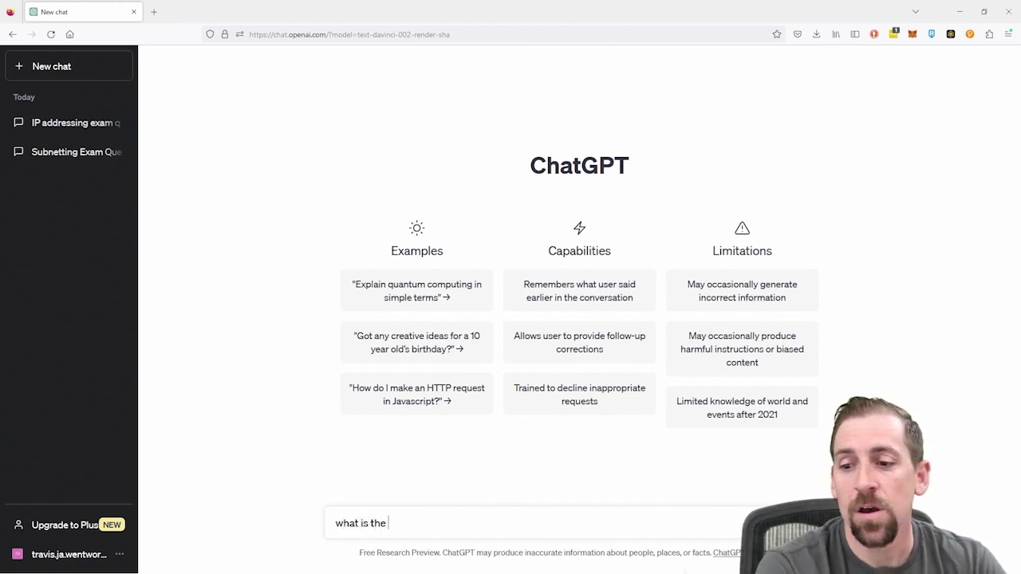
type("bora")
type("oadcast ID ")
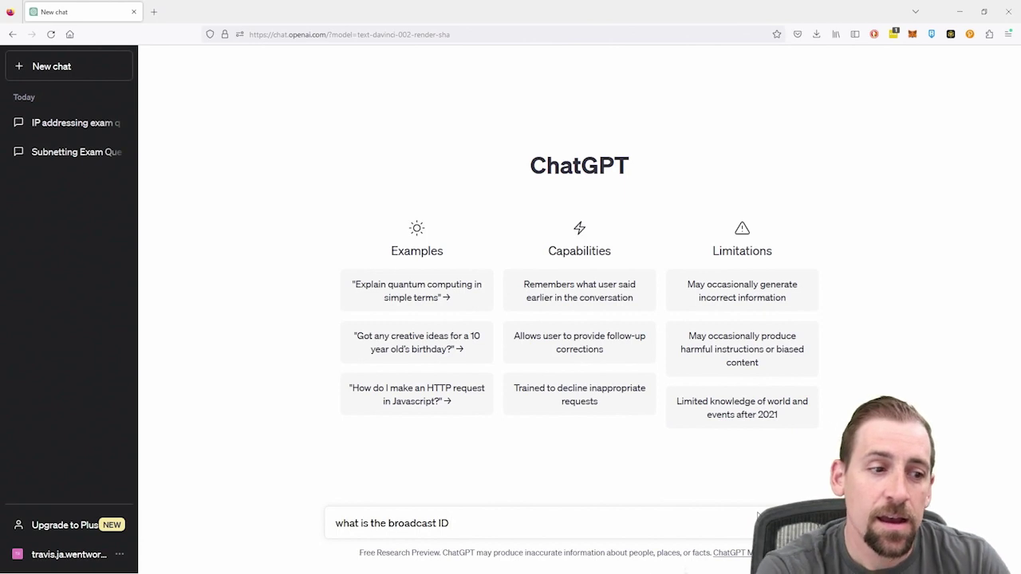
type("of a valid ")
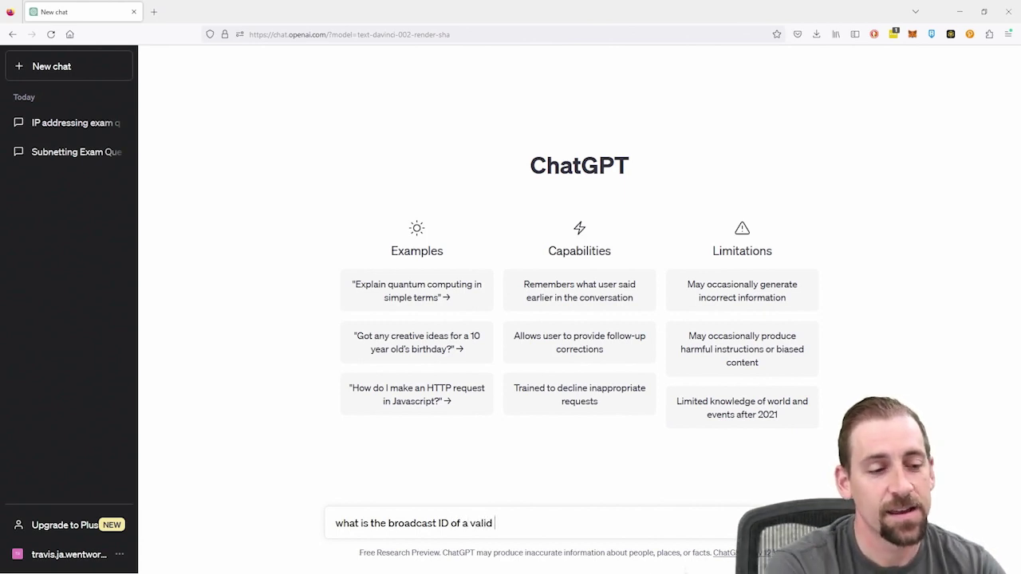
type("subnet")
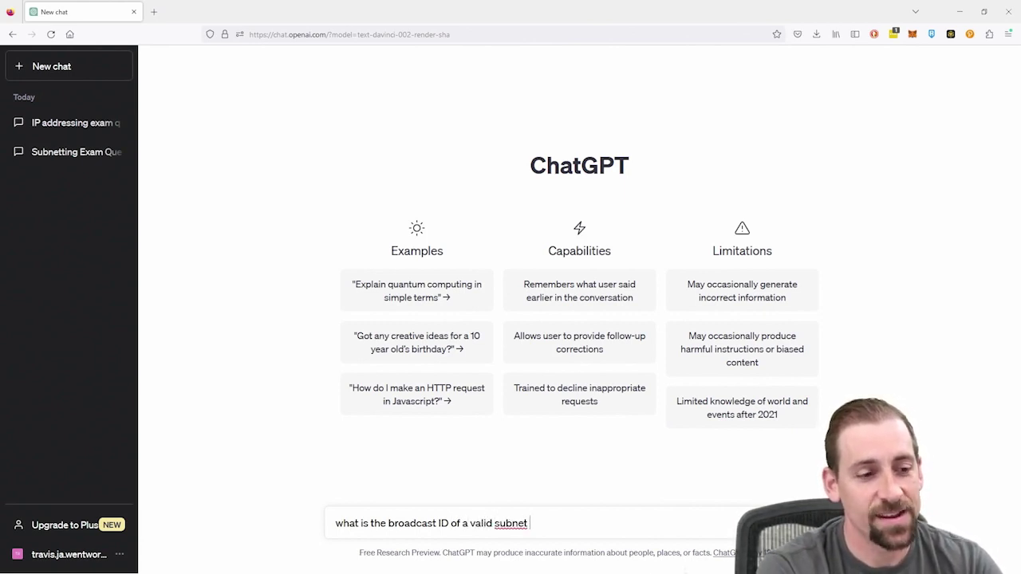
type(" range?")
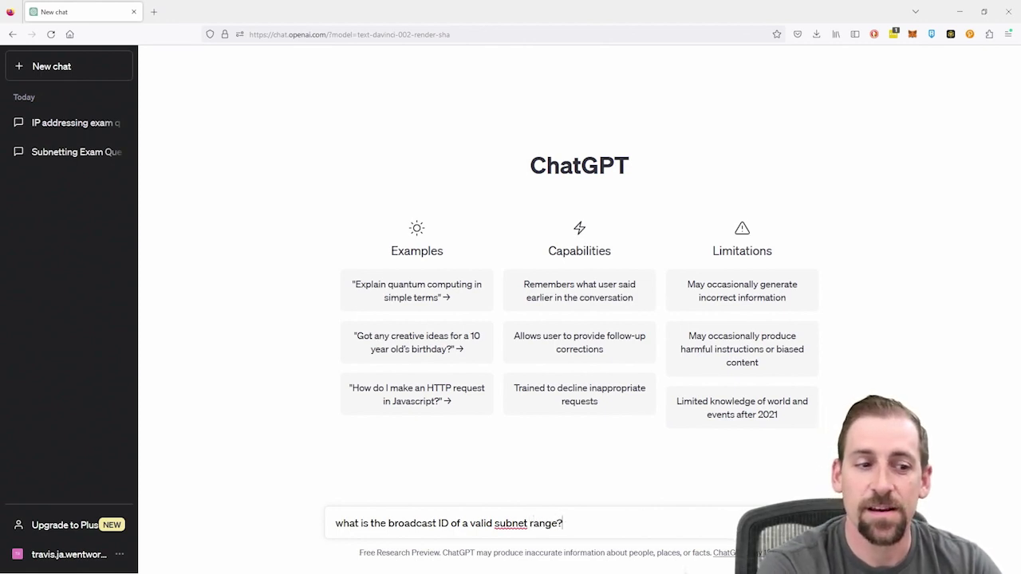
key("Return")
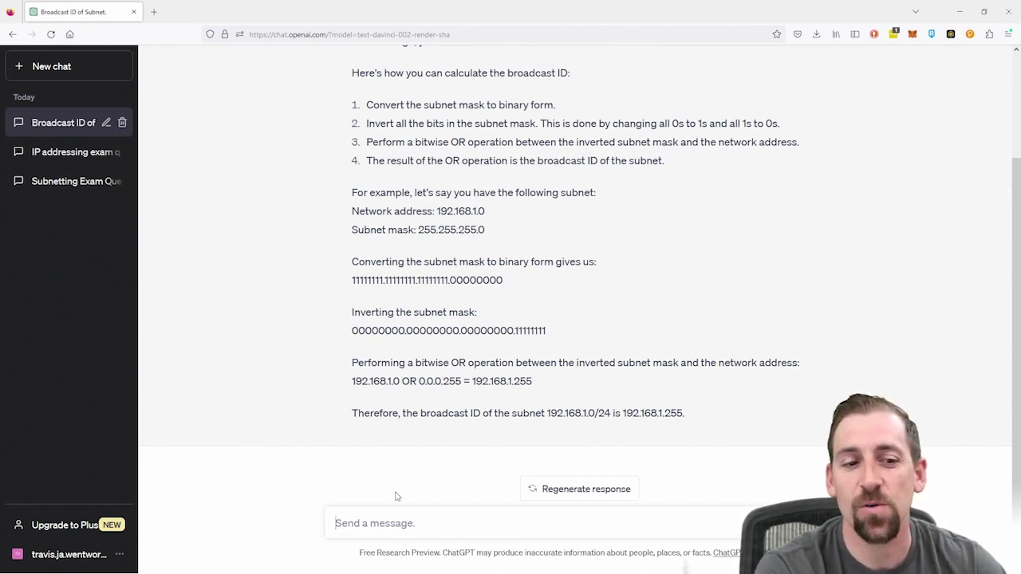
Send the question "what is the purpose of ACE's as it pertains to firewall rules" in the same chat
type("what is the purpose of ACE's")
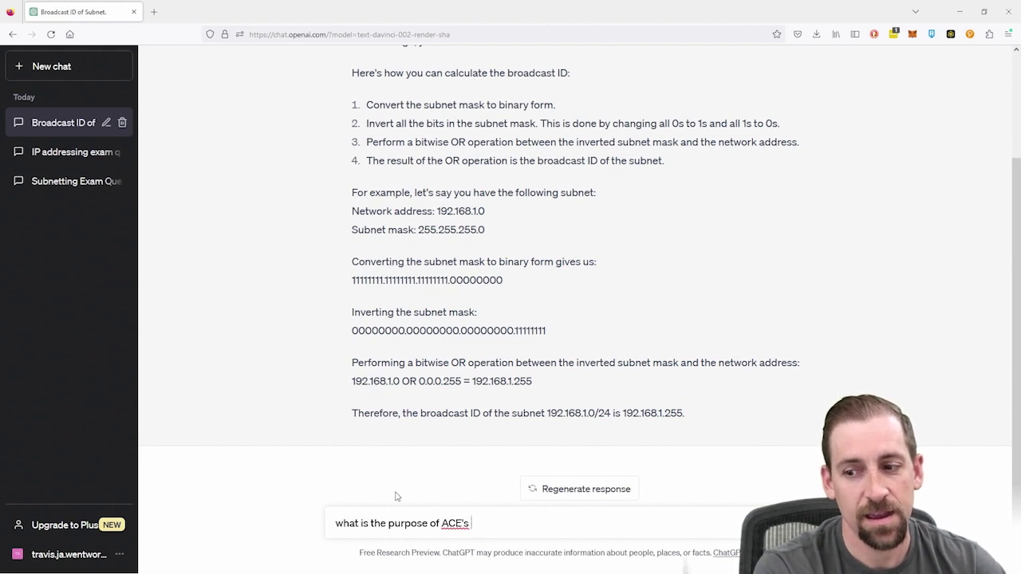
type("tains to f")
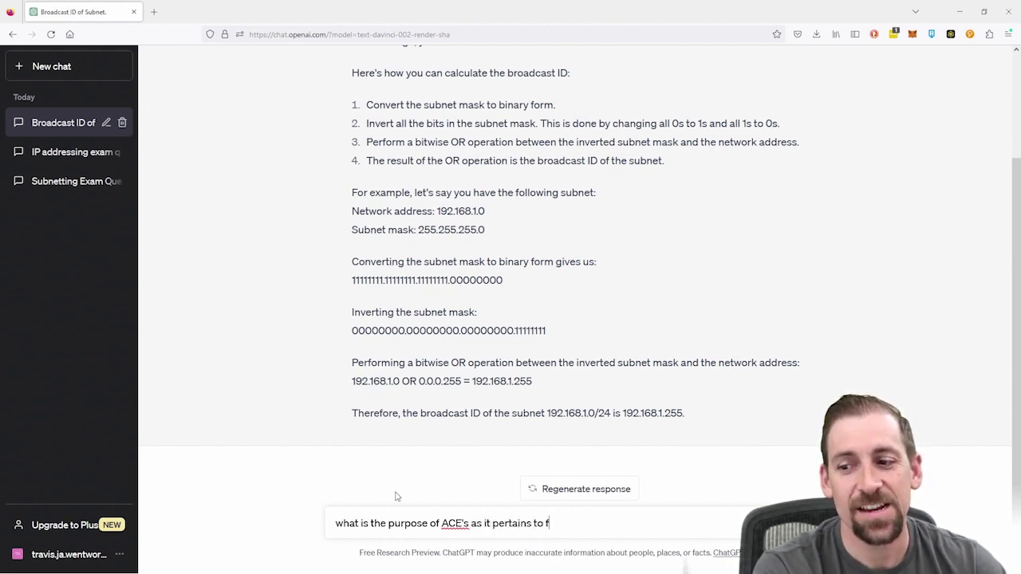
type("ireqw")
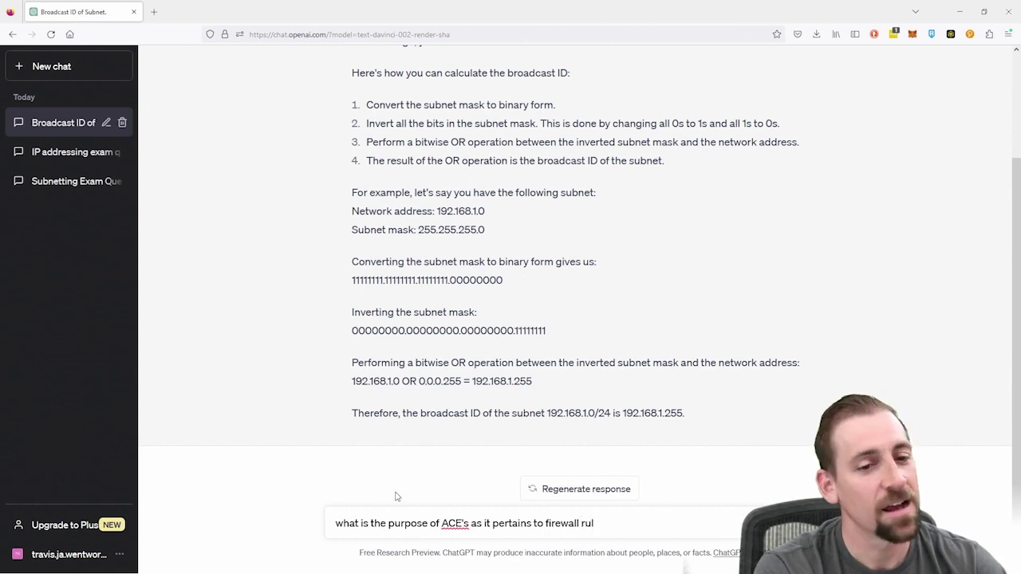
type("es")
key("Return")
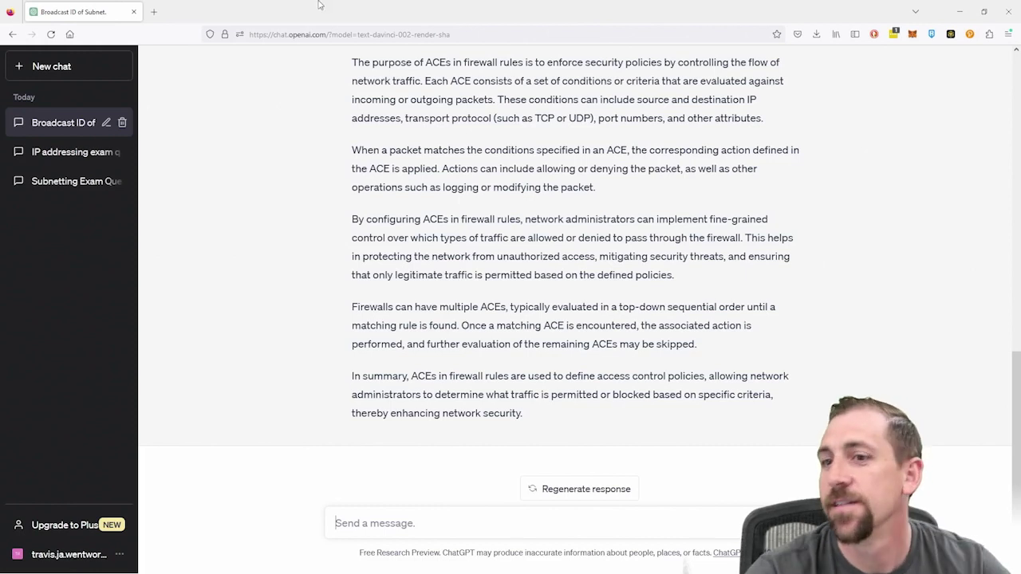
Ask in the same chat "what other factors could ACEs utilize for filtering?"
type("what ")
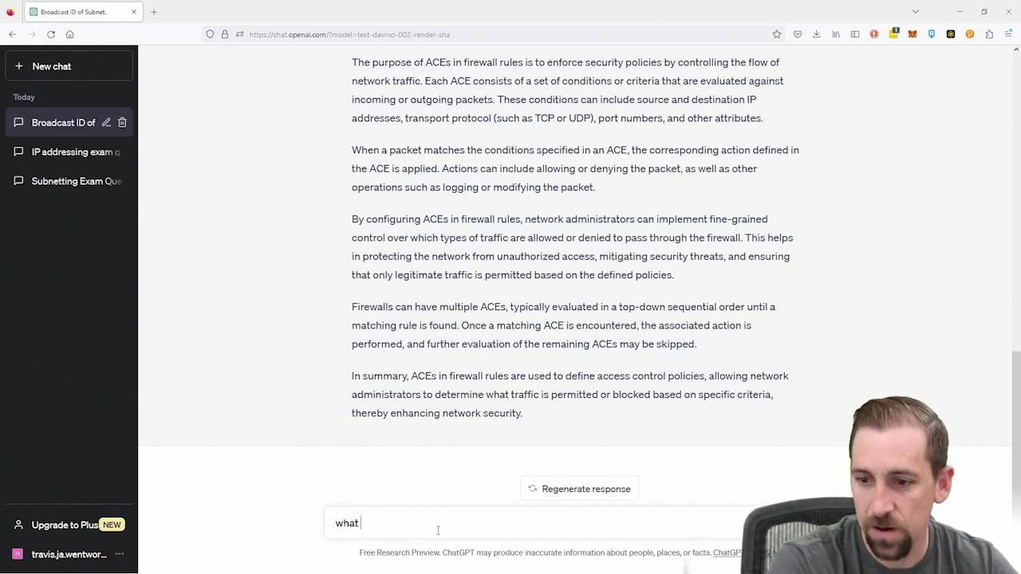
type("other factors could ACES")
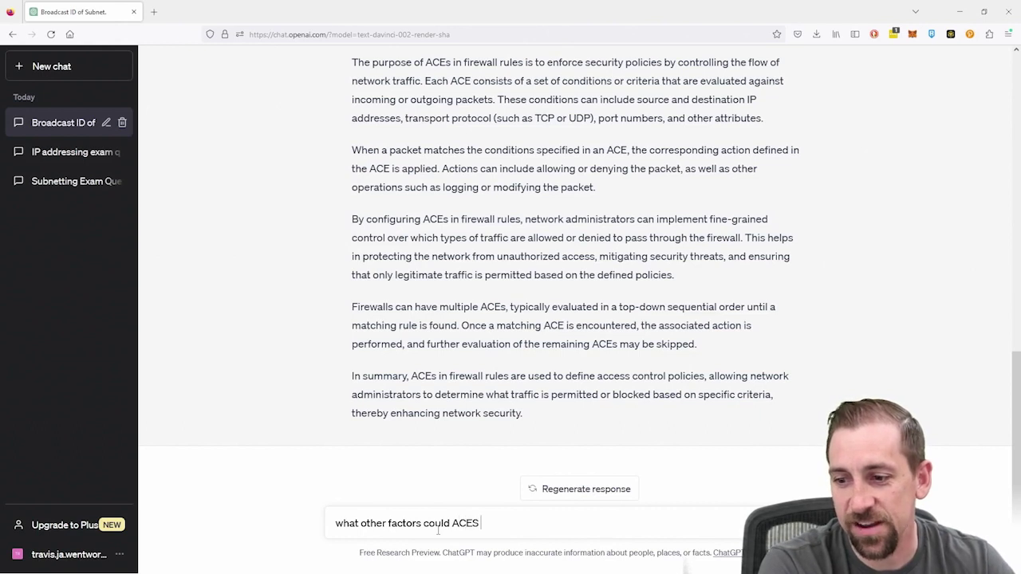
key("BackSpace")
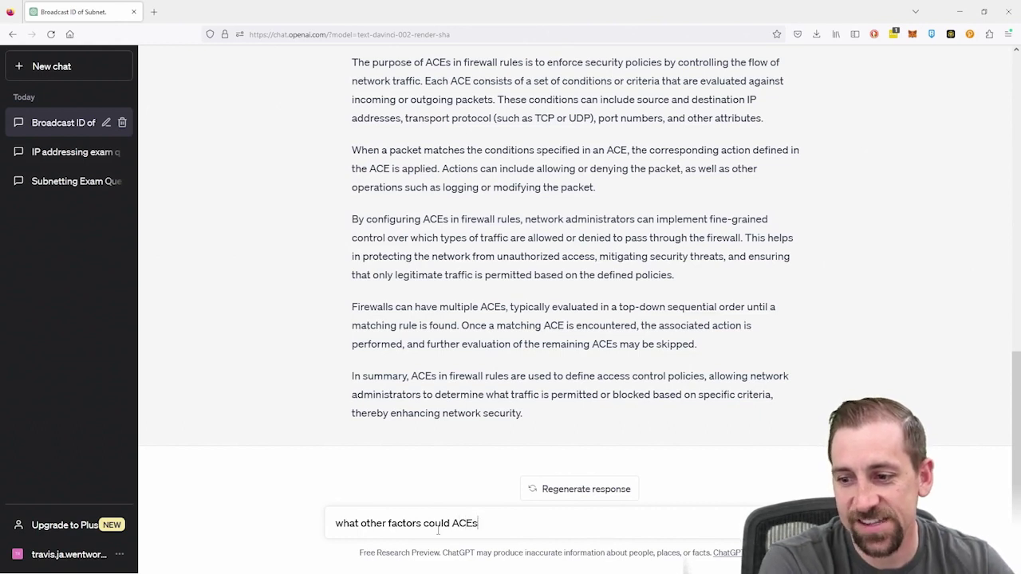
type("s utilize")
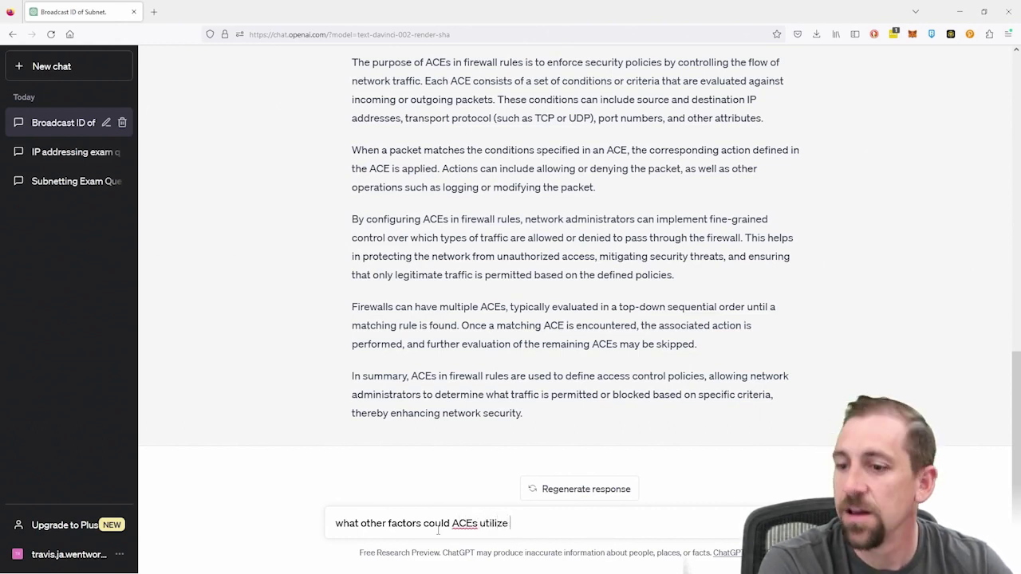
type("dfor filter")
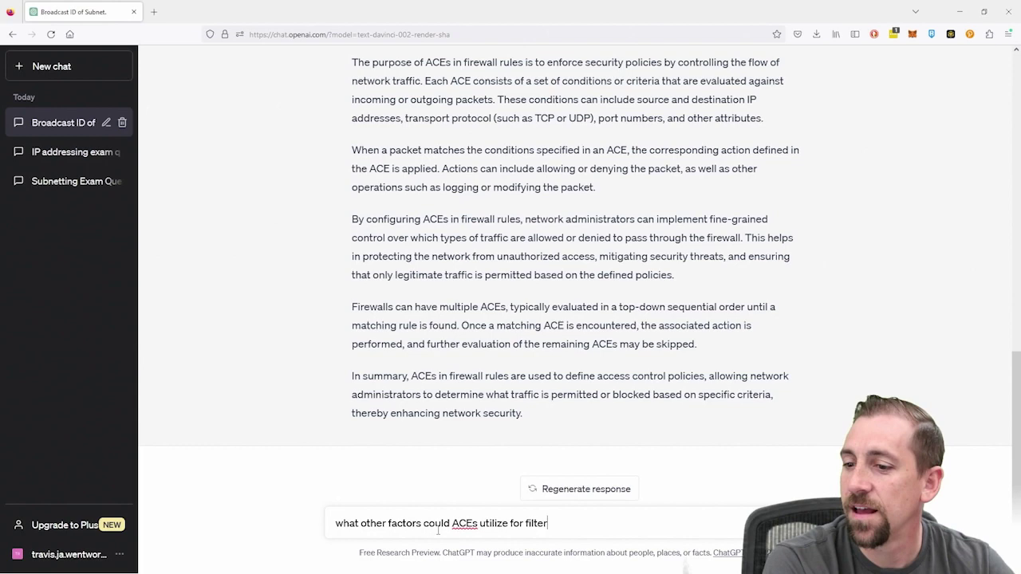
type("eing?>")
key("Return")
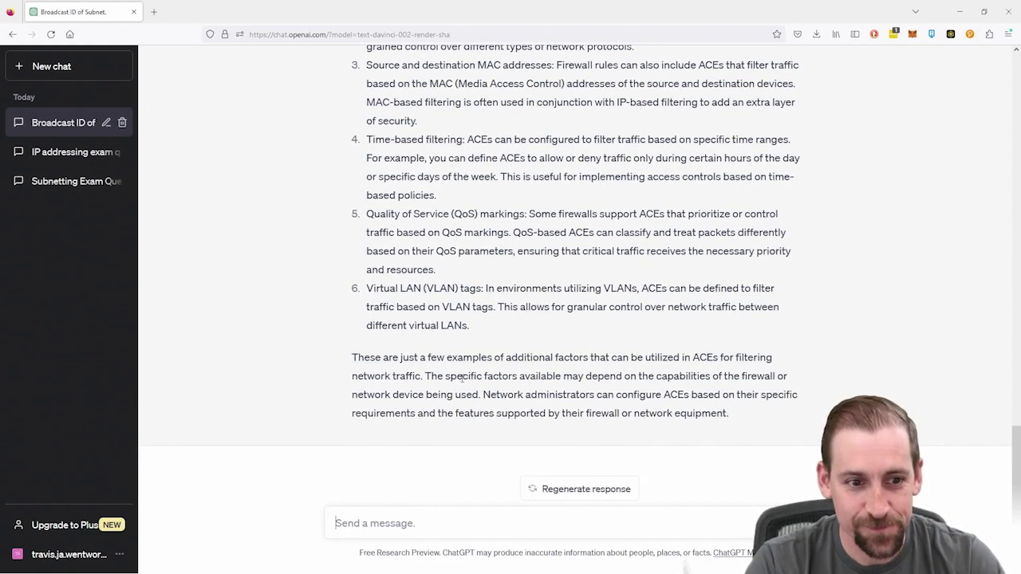
Send the follow-up question "give me an example of ACE configuration in ciscos CLI" in the same chat
scroll(474, 204, "up", 15)
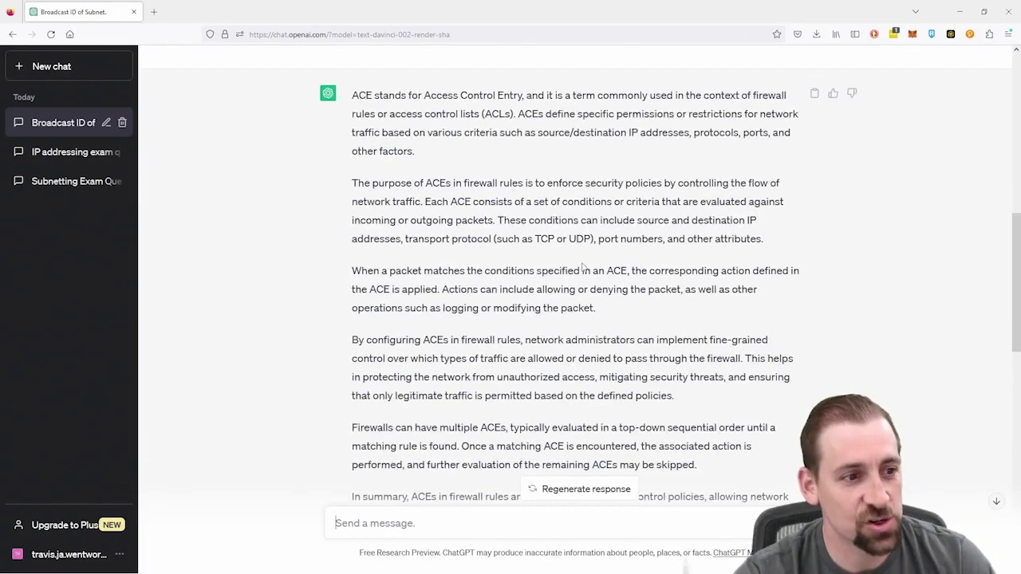
scroll(754, 293, "down", 8)
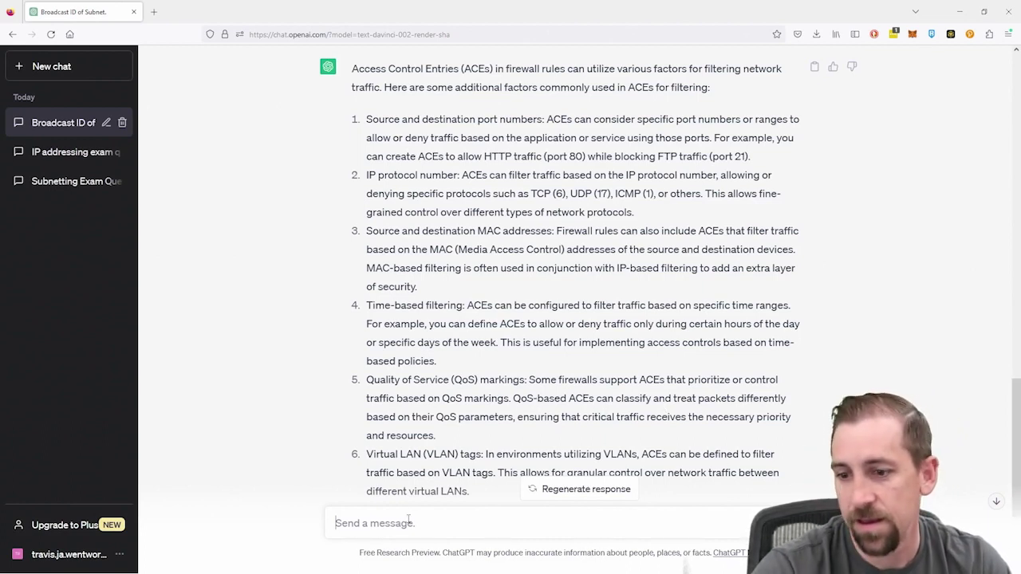
type("give me an e")
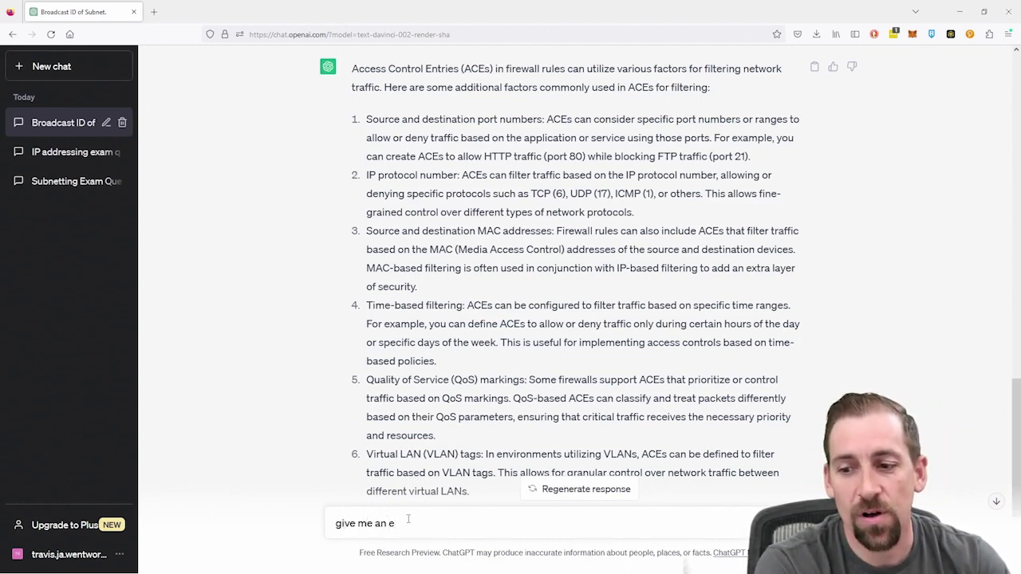
type("xample of ac")
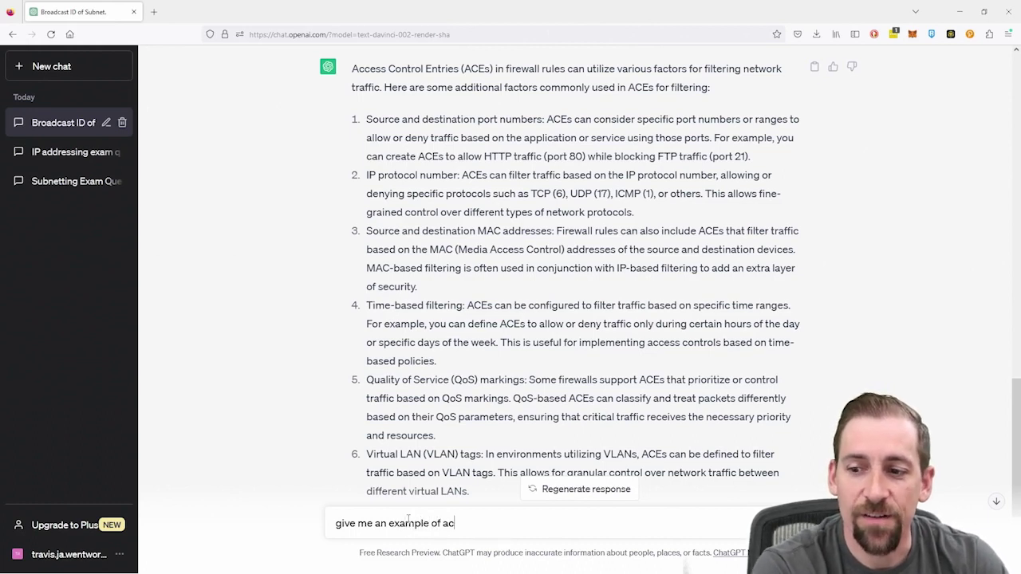
key("BackSpace")
type("ACE fc")
key("BackSpace")
key("BackSpace")
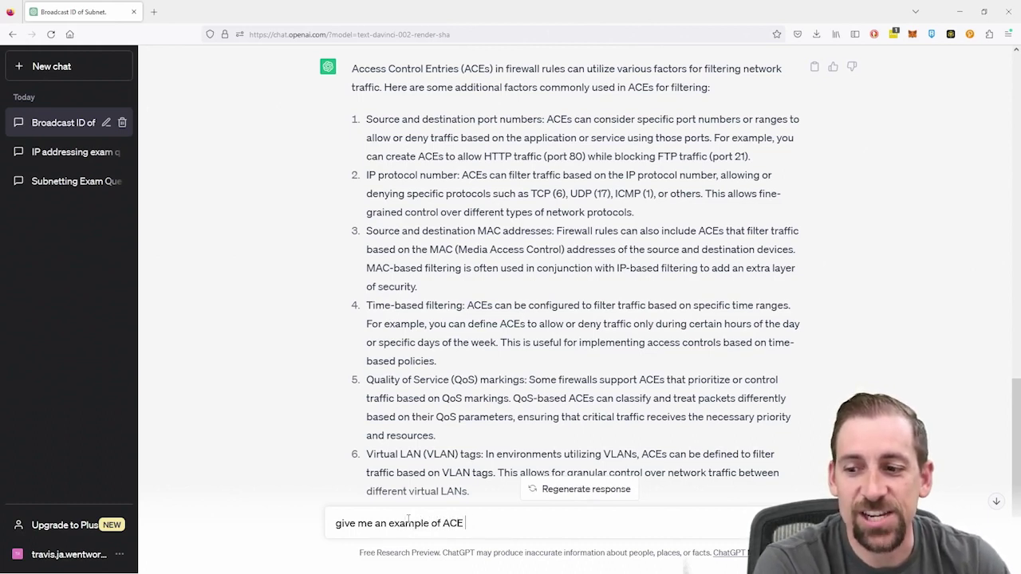
type("configuration in c")
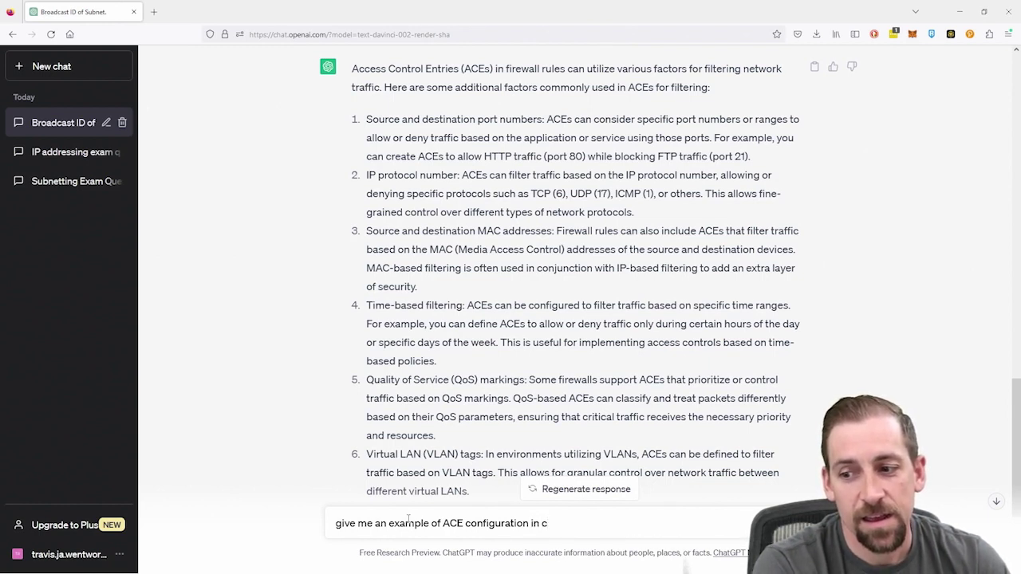
type("is")
key("BackSpace")
type("iscos ")
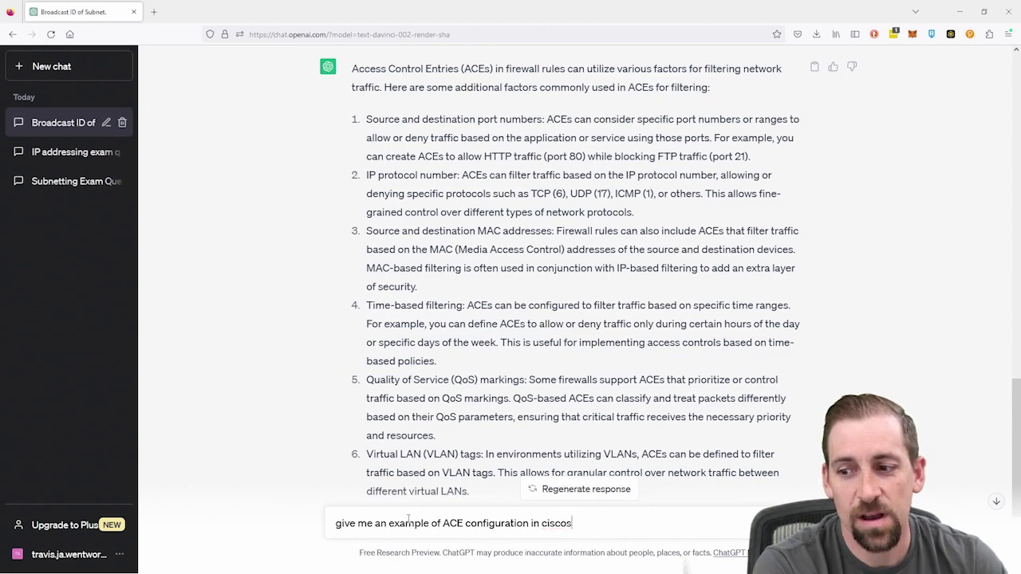
type("CLI")
key("Return")
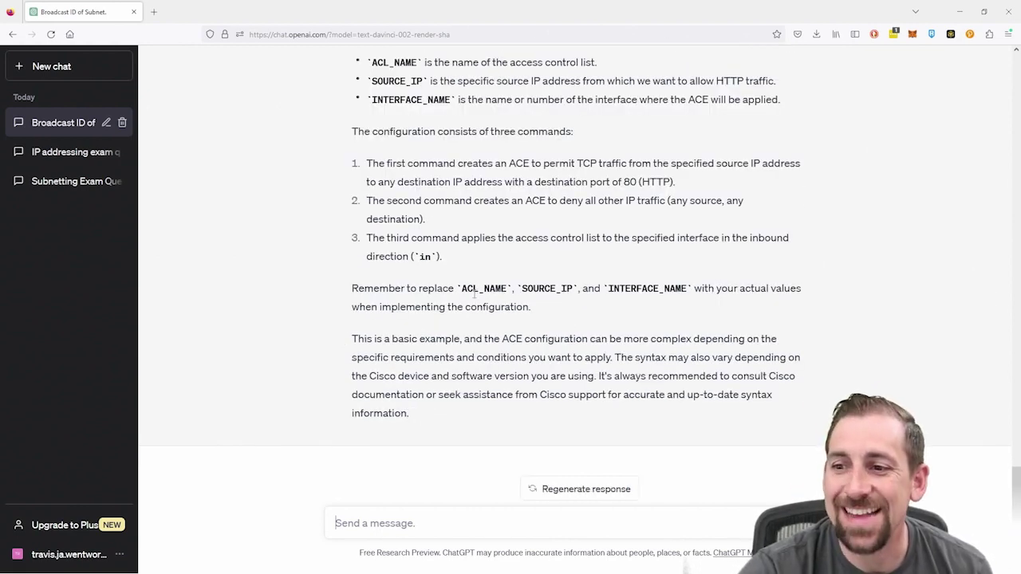
Review the example ACE configuration, examining the access-list and interface commands and the explanation of their placeholders
scroll(489, 246, "up", 3)
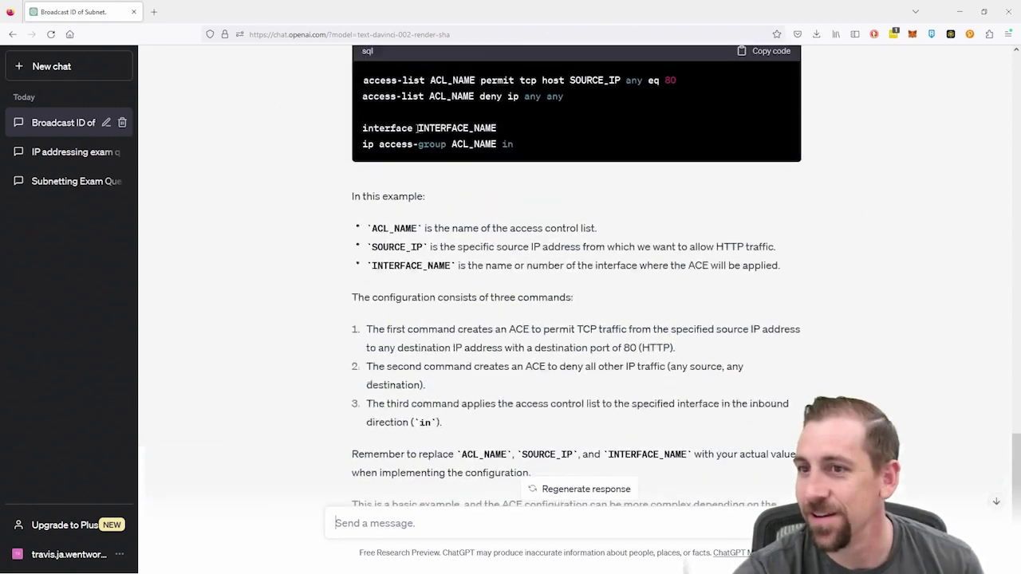
scroll(489, 245, "down", 2)
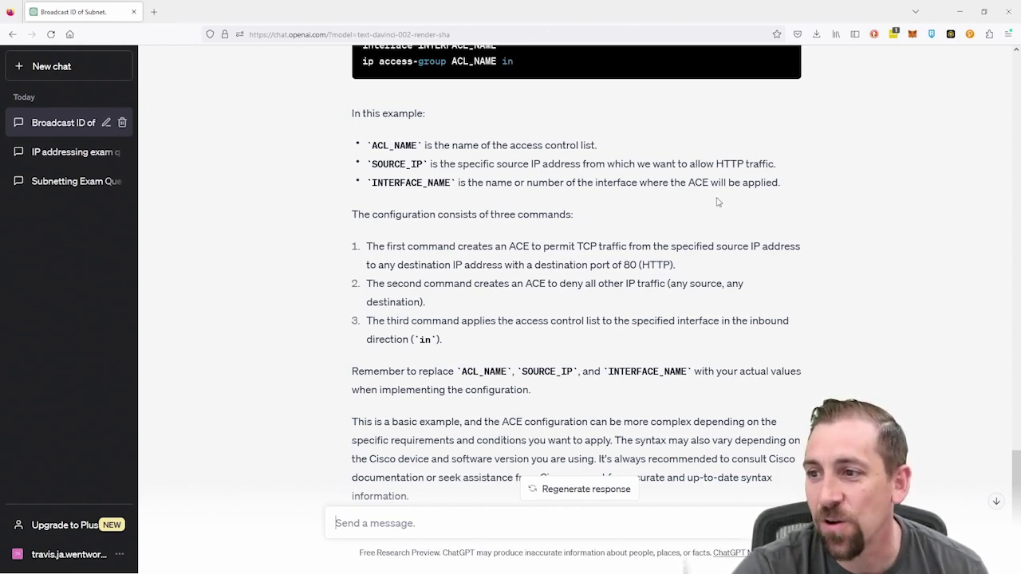
scroll(711, 194, "up", 3)
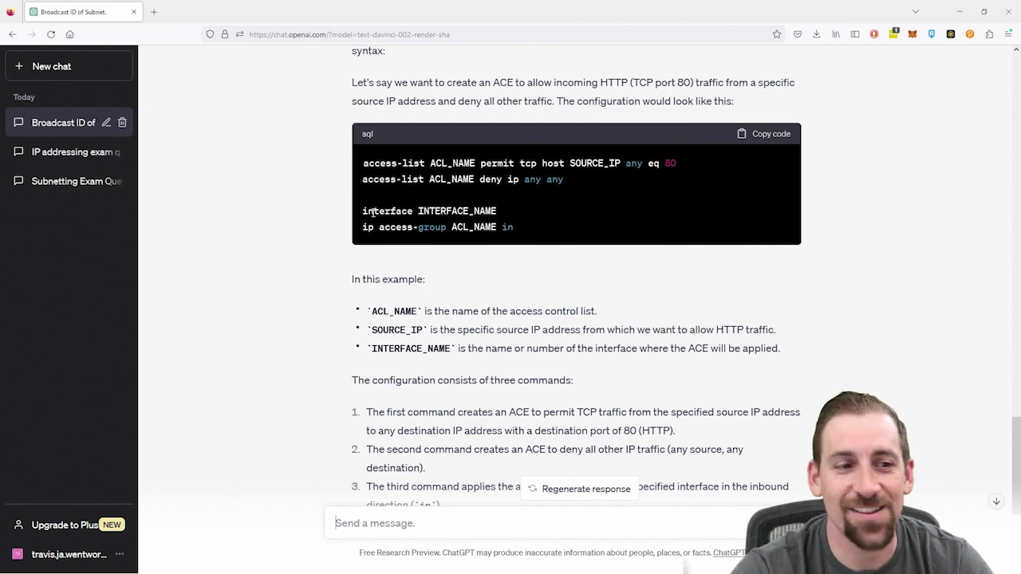
left_click_drag(372, 212, 436, 212)
left_click(434, 272)
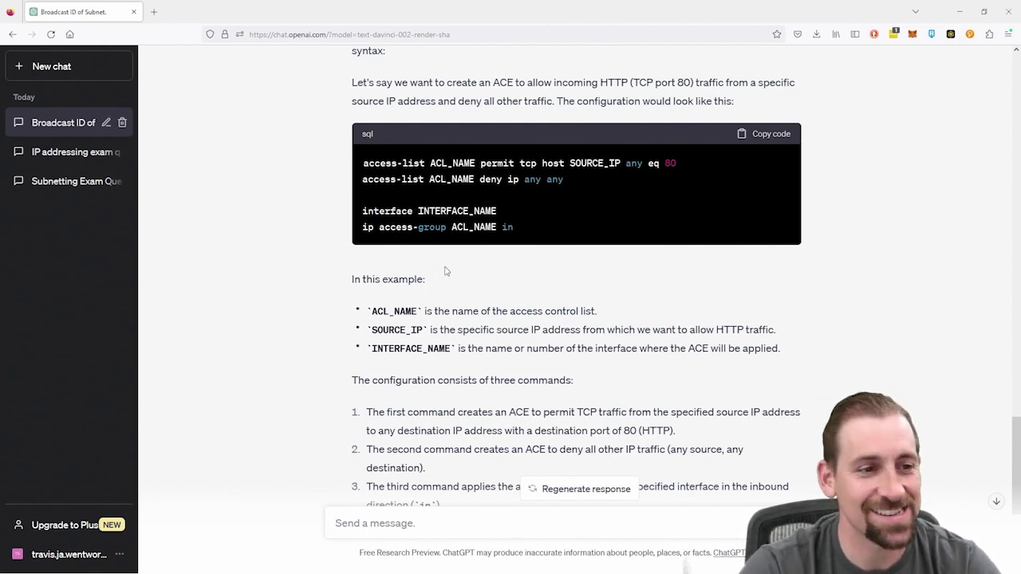
scroll(446, 271, "down", 3)
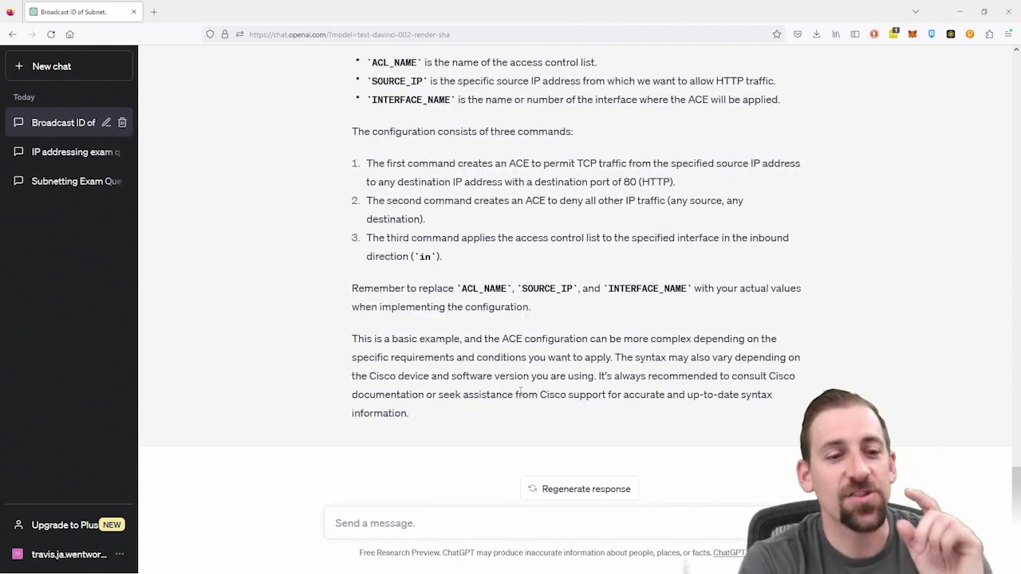